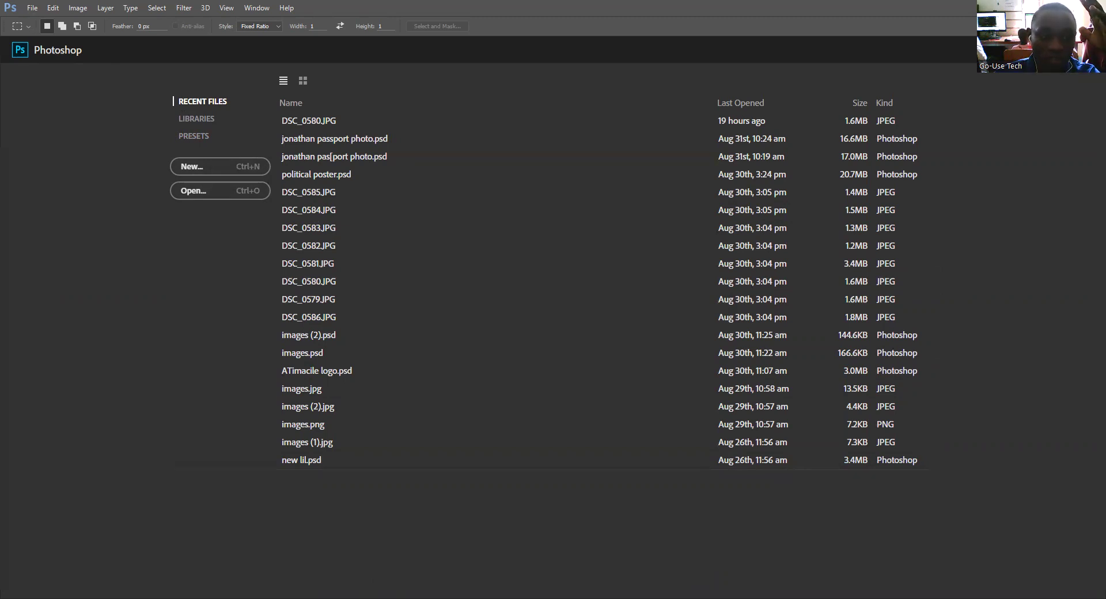
Step: Open certificate.JPG, convert its Background into Layer 0, and close the Properties panel
{"action": "left_click", "coordinate": [233, 174]}
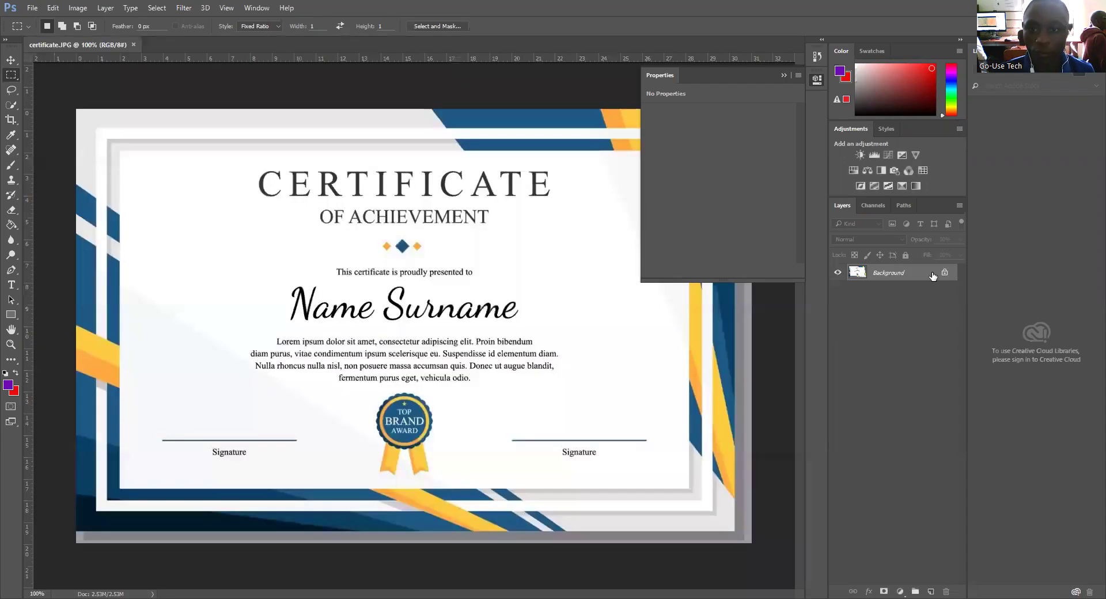
{"action": "double_click", "coordinate": [932, 277]}
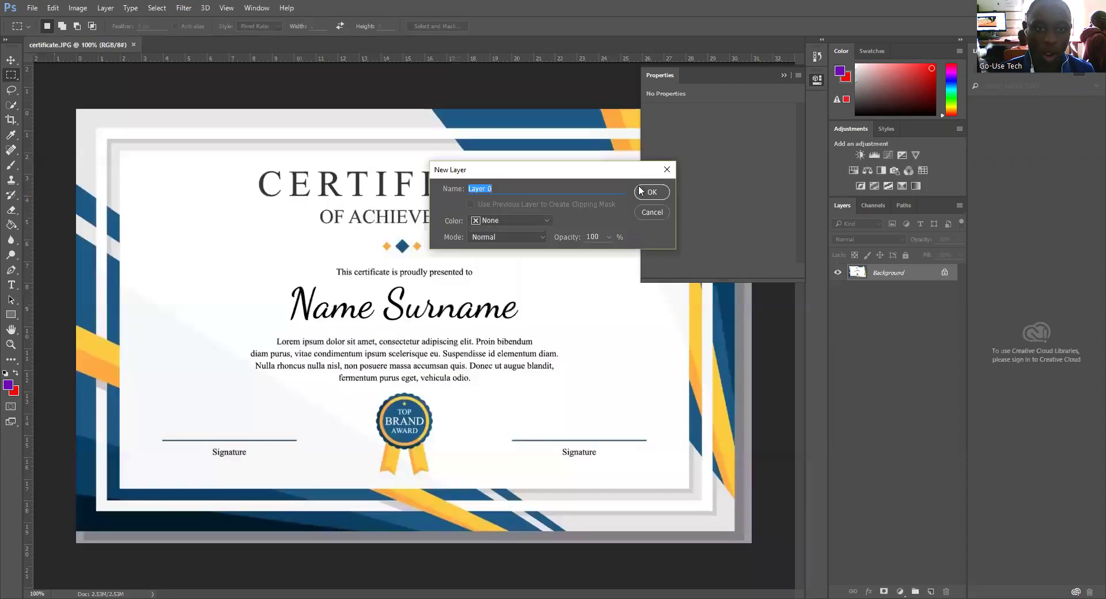
{"action": "left_click", "coordinate": [645, 190]}
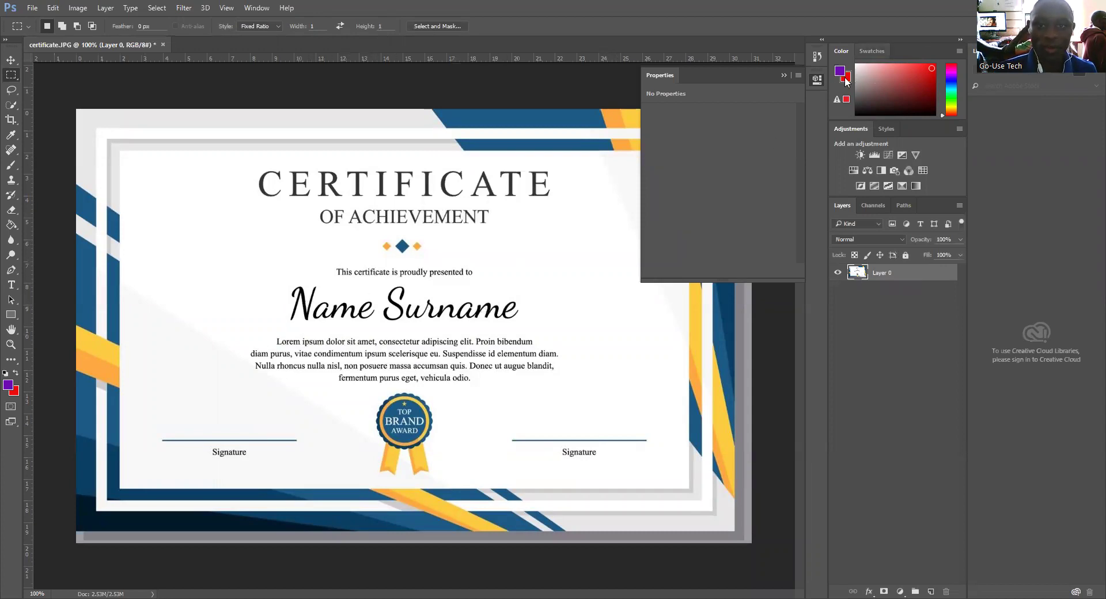
{"action": "left_click", "coordinate": [784, 76]}
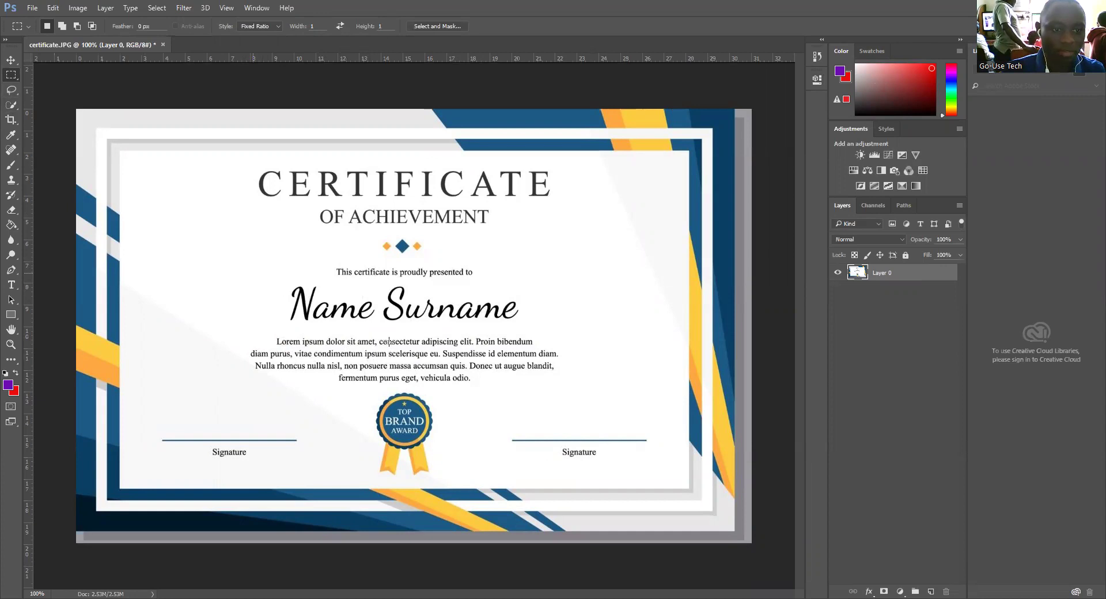
Step: Draw a small square rectangular marquee and move it onto the final 'e' of Surname
{"action": "left_click_drag", "start_coordinate": [253, 273], "coordinate": [321, 343]}
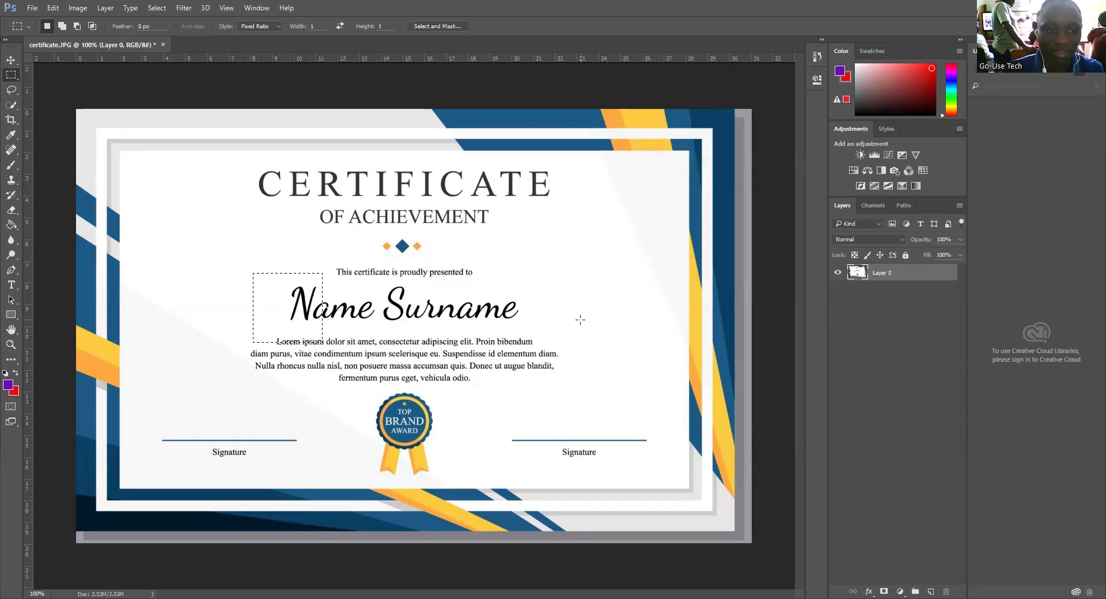
{"action": "left_click", "coordinate": [284, 237]}
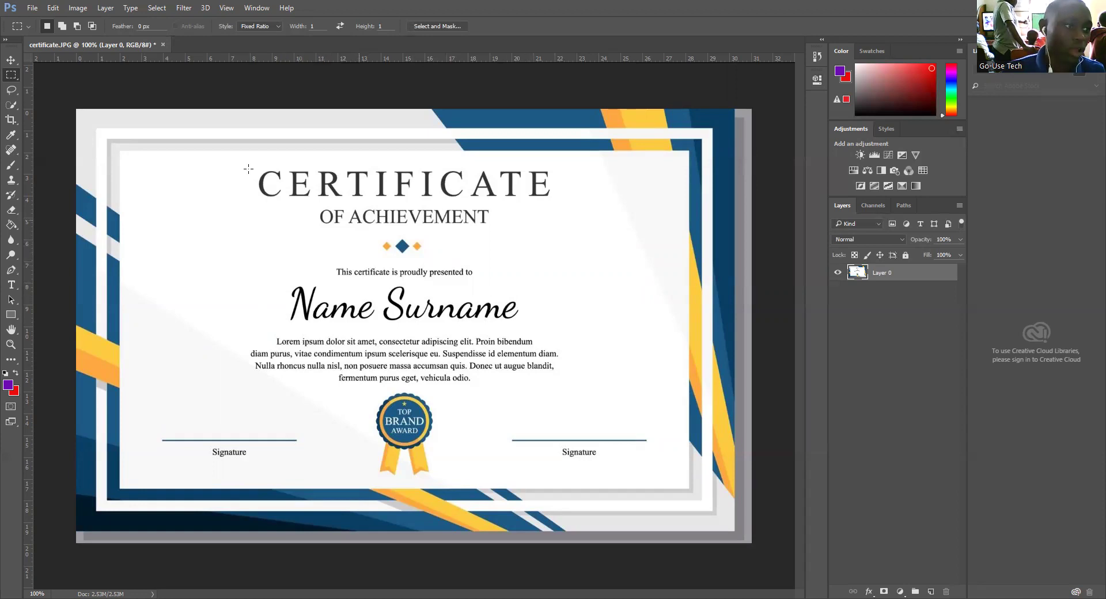
{"action": "right_click", "coordinate": [11, 75]}
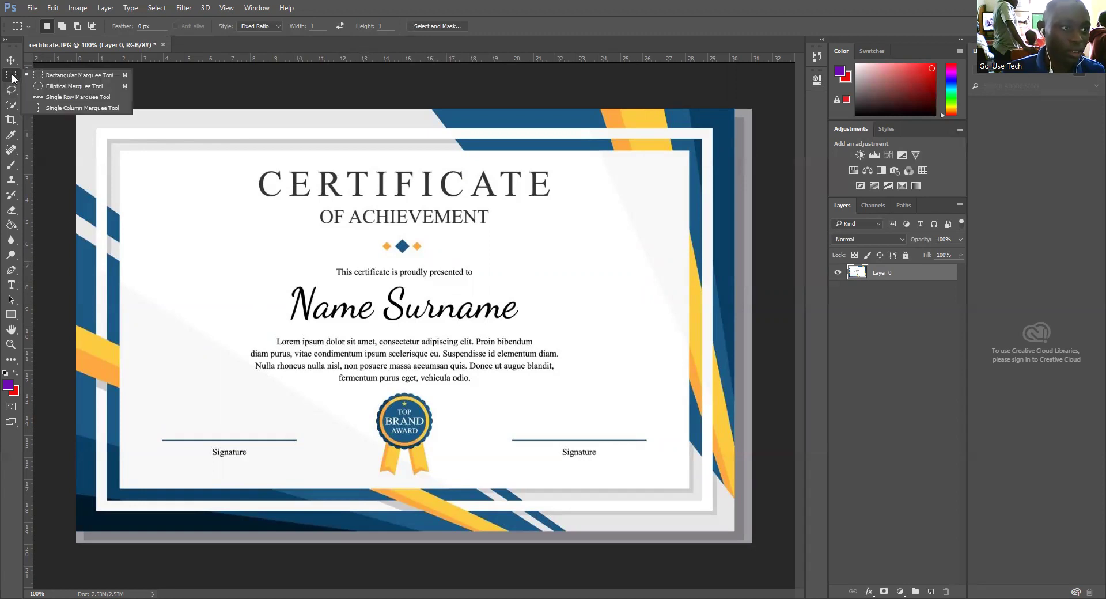
{"action": "left_click", "coordinate": [77, 75]}
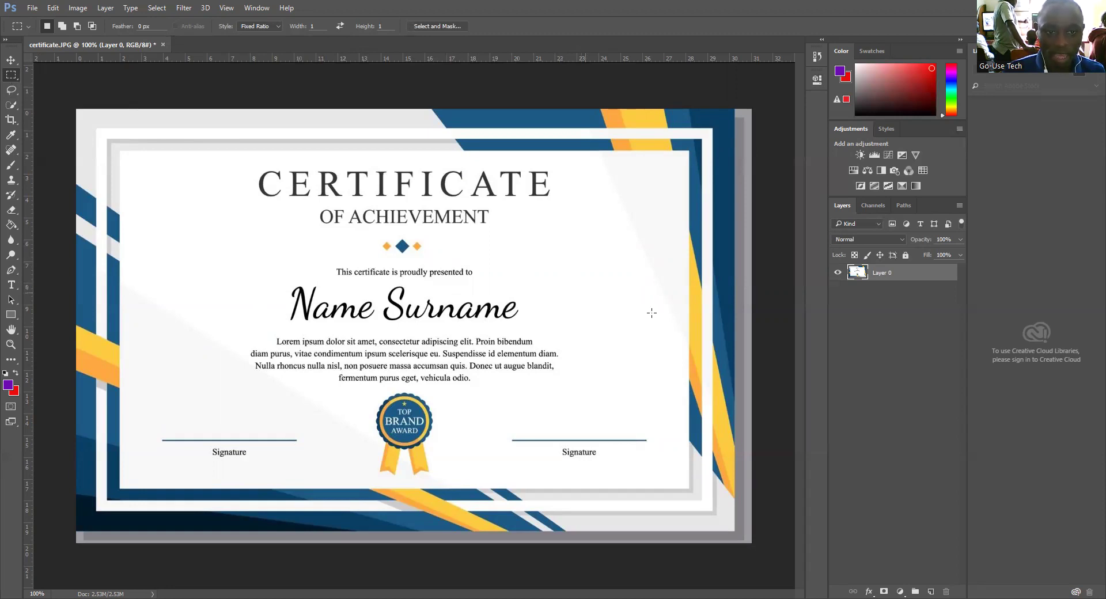
{"action": "left_click_drag", "start_coordinate": [607, 314], "coordinate": [585, 293]}
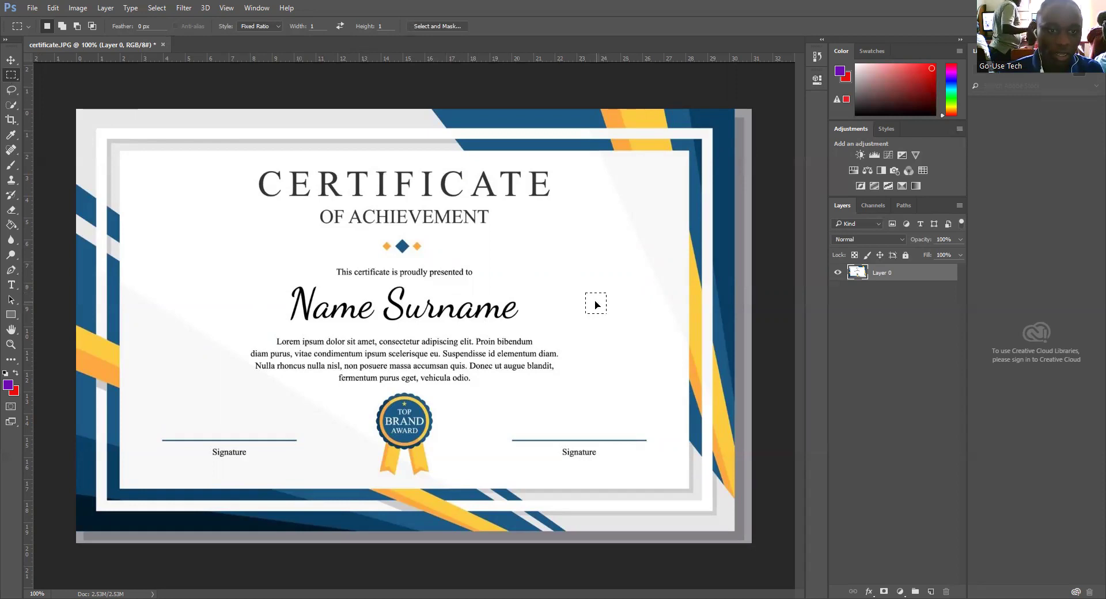
{"action": "left_click_drag", "start_coordinate": [596, 305], "coordinate": [510, 313]}
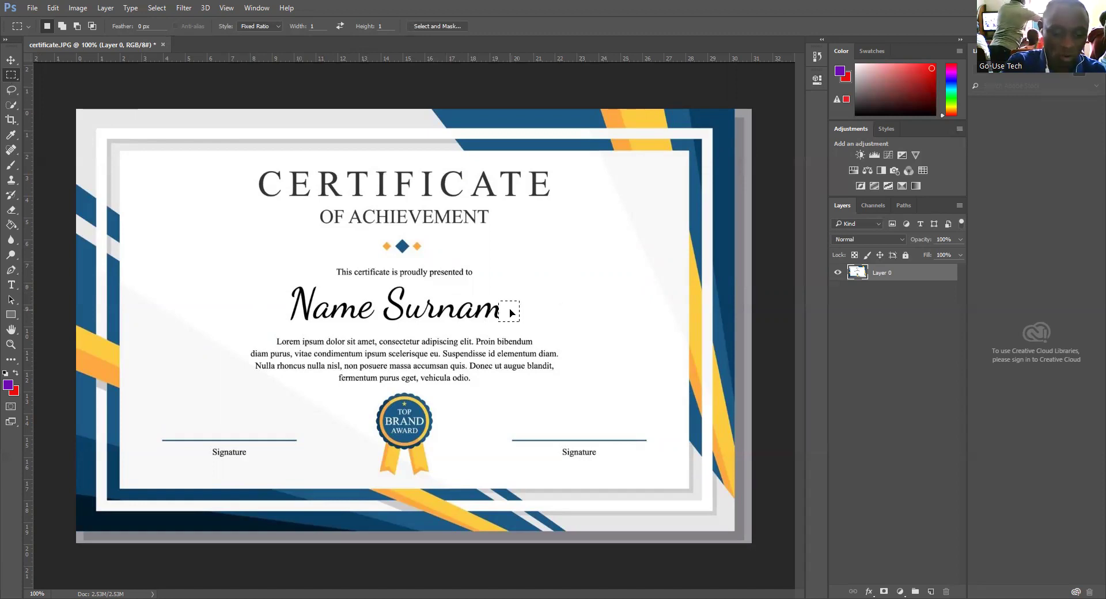
Step: Free Transform the square selection, stretching it toward Name Surname, then end the transform
{"action": "key", "text": "ctrl+t"}
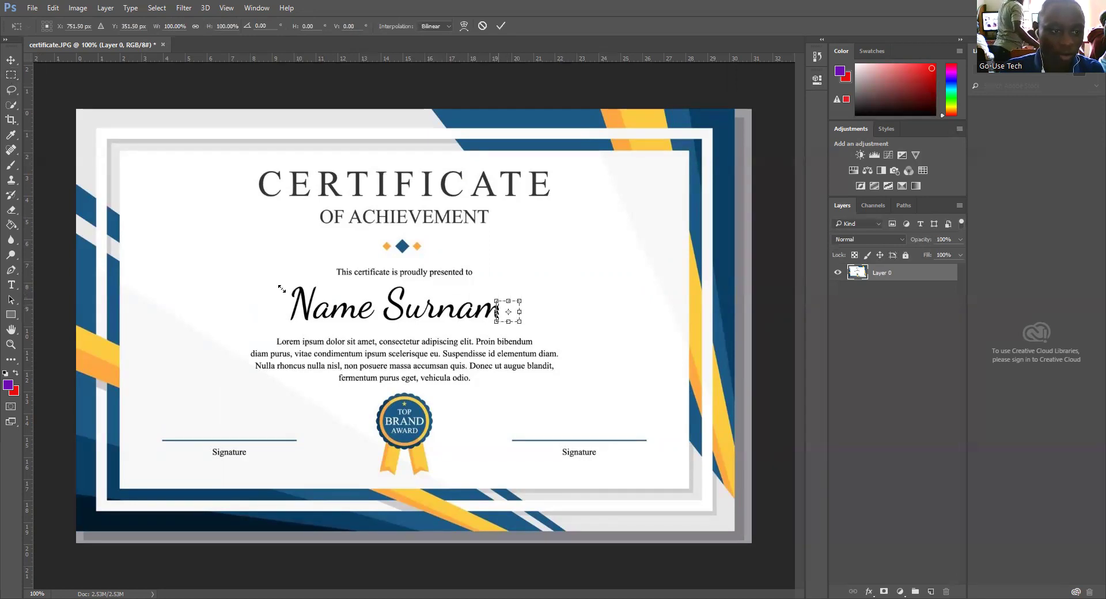
{"action": "left_click_drag", "start_coordinate": [348, 285], "coordinate": [404, 276]}
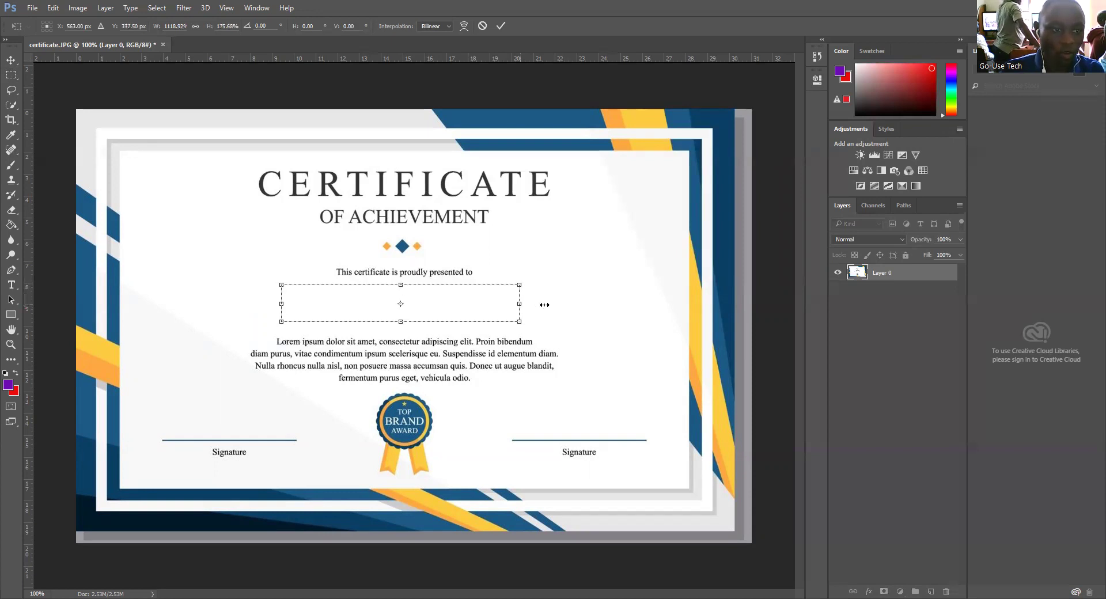
{"action": "left_click_drag", "start_coordinate": [281, 303], "coordinate": [238, 303]}
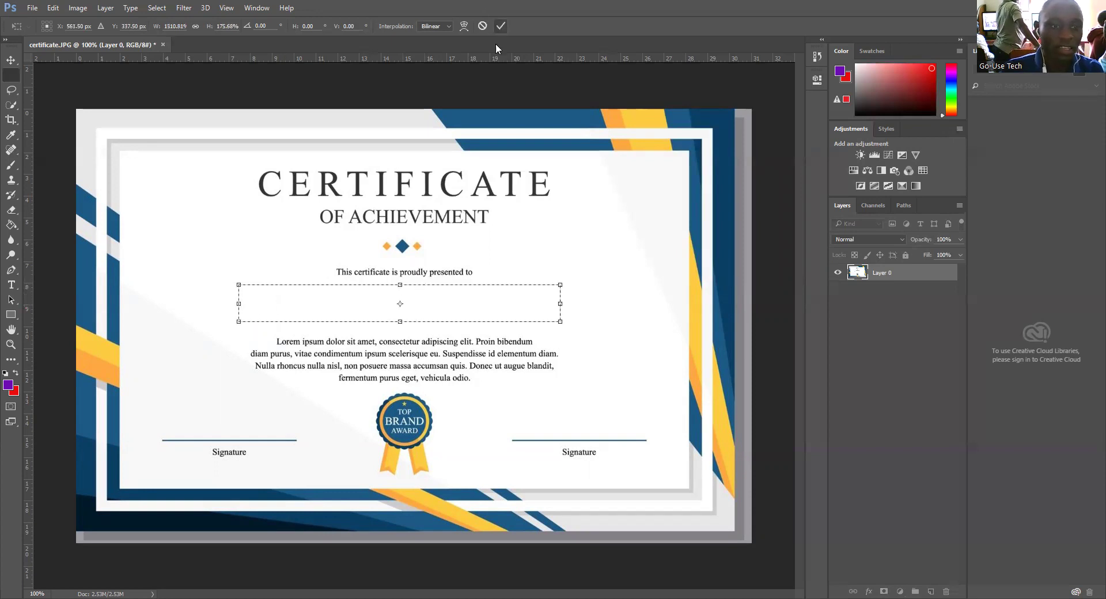
{"action": "left_click", "coordinate": [501, 26]}
{"action": "left_click", "coordinate": [566, 248]}
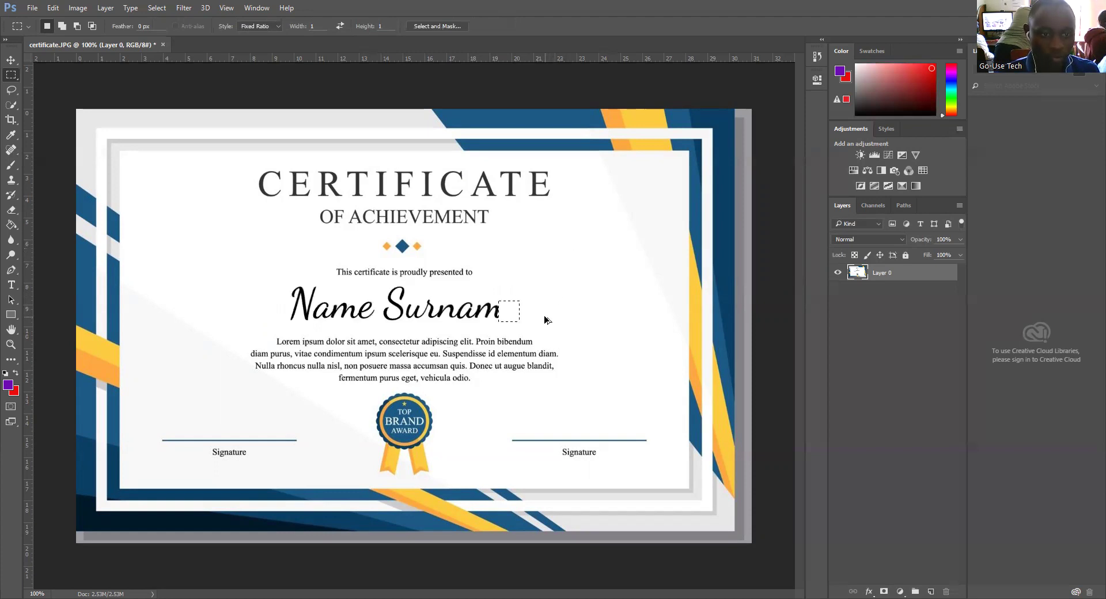
Step: Deselect, switch to the Spot Healing Brush, and paint out the word Name
{"action": "key", "text": "ctrl+d"}
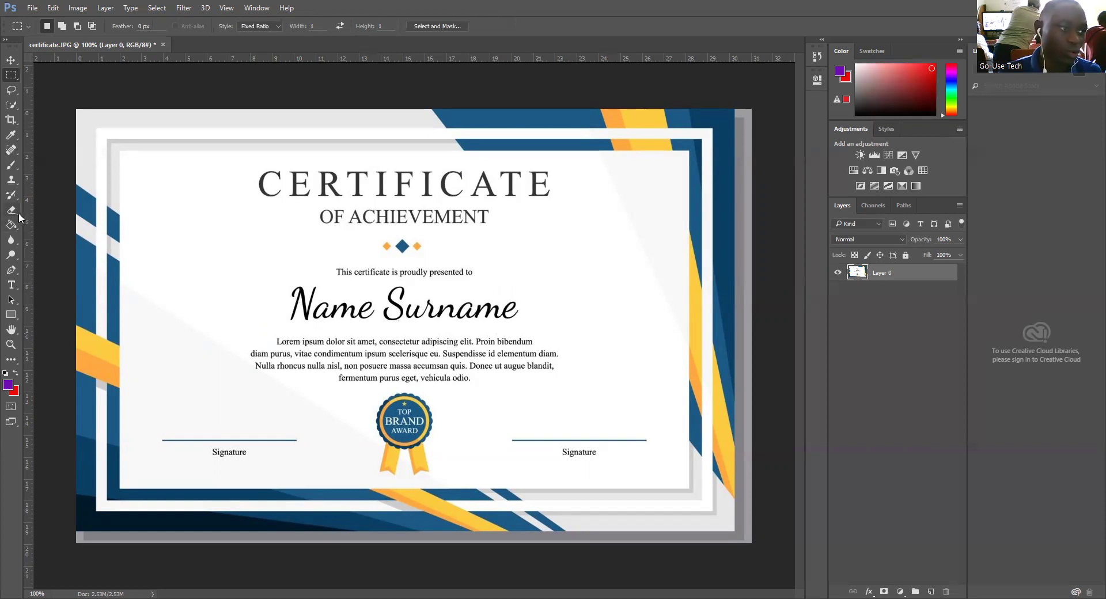
{"action": "left_click", "coordinate": [12, 151]}
{"action": "right_click", "coordinate": [12, 151]}
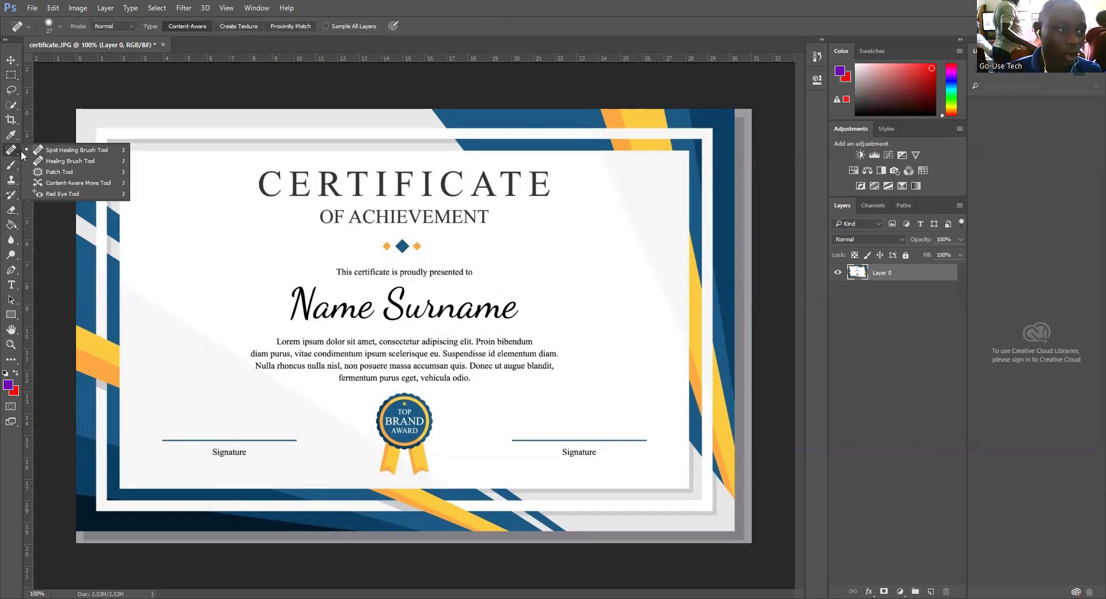
{"action": "left_click", "coordinate": [69, 153]}
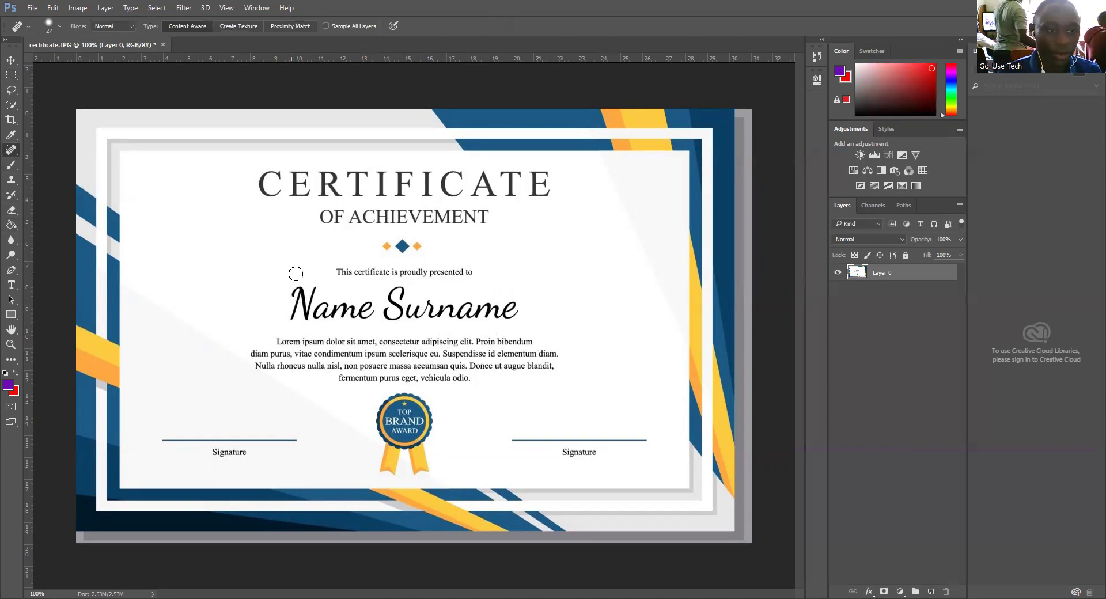
{"action": "mouse_move", "coordinate": [289, 292]}
{"action": "left_mouse_down"}
{"action": "mouse_move", "coordinate": [338, 313]}
{"action": "mouse_move", "coordinate": [285, 311]}
{"action": "mouse_move", "coordinate": [359, 310]}
{"action": "mouse_move", "coordinate": [295, 315]}
{"action": "mouse_move", "coordinate": [375, 316]}
{"action": "mouse_move", "coordinate": [297, 306]}
{"action": "mouse_move", "coordinate": [296, 291]}
{"action": "mouse_move", "coordinate": [316, 290]}
{"action": "mouse_move", "coordinate": [292, 307]}
{"action": "mouse_move", "coordinate": [329, 307]}
{"action": "mouse_move", "coordinate": [304, 302]}
{"action": "mouse_move", "coordinate": [321, 287]}
{"action": "mouse_move", "coordinate": [298, 295]}
{"action": "mouse_move", "coordinate": [319, 322]}
{"action": "mouse_move", "coordinate": [284, 318]}
{"action": "mouse_move", "coordinate": [309, 305]}
{"action": "left_mouse_up"}
{"action": "left_click_drag", "start_coordinate": [315, 306], "coordinate": [360, 305]}
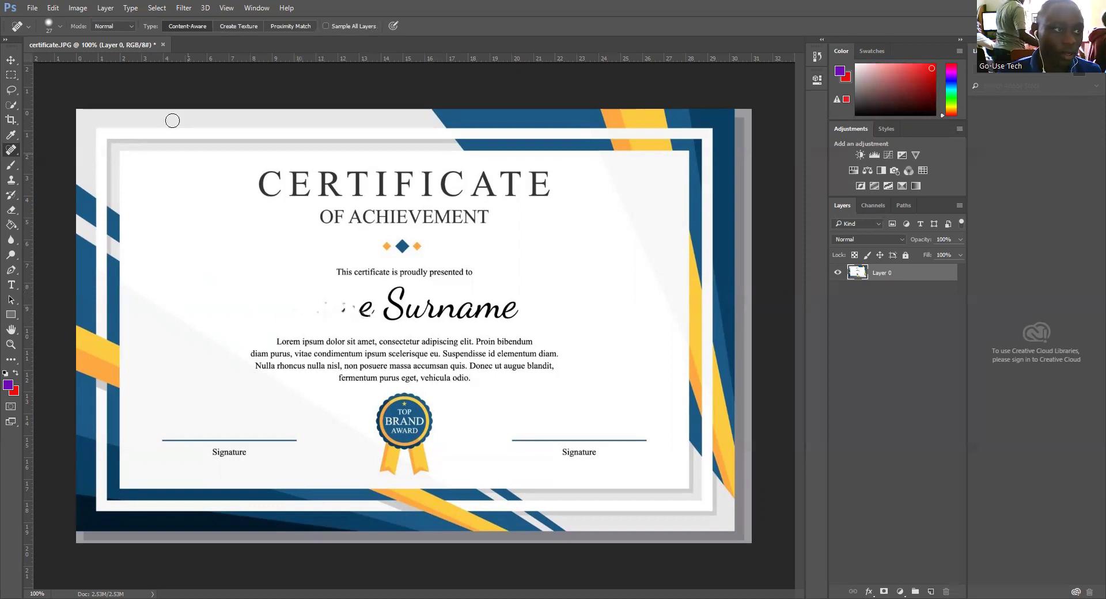
Step: Set the healing brush to 78 px and erase the rest of the name, touching up leftover spots
{"action": "left_click", "coordinate": [60, 26]}
{"action": "left_click_drag", "start_coordinate": [45, 57], "coordinate": [49, 57]}
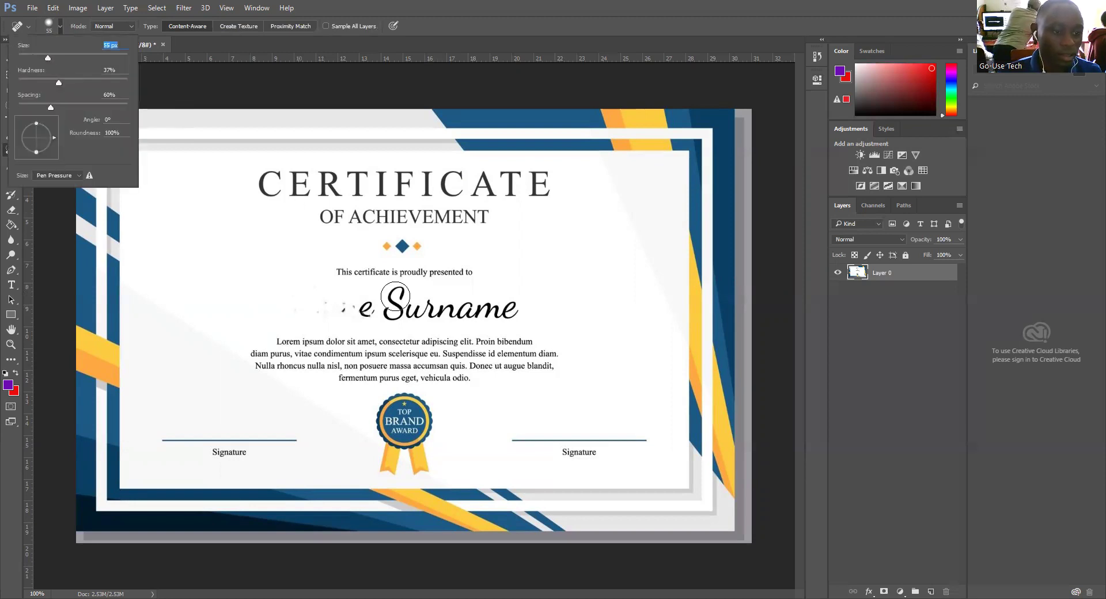
{"action": "type", "text": "78"}
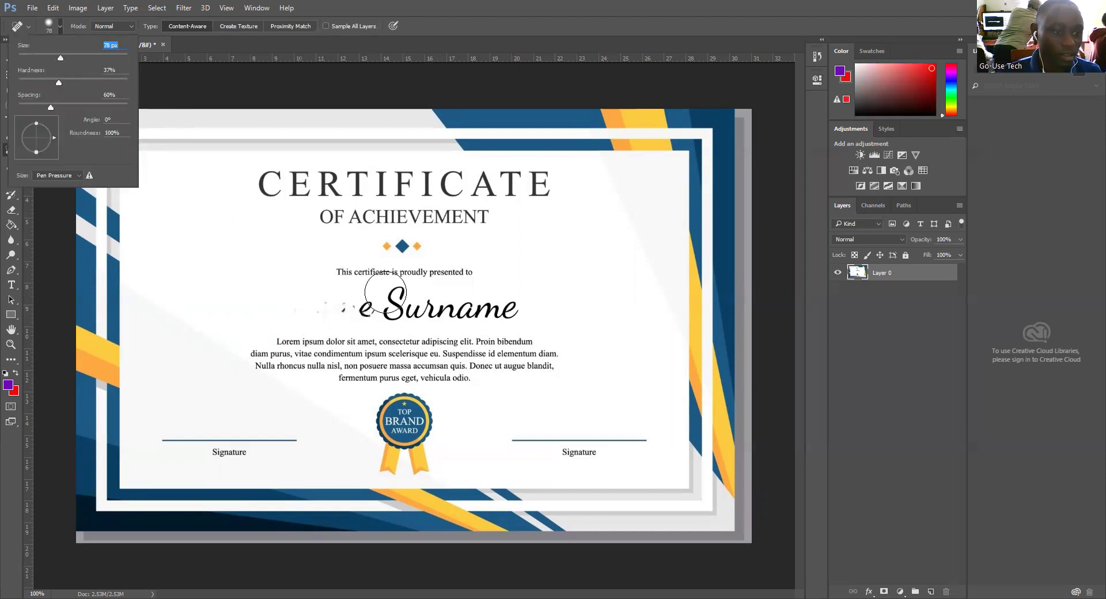
{"action": "left_click_drag", "start_coordinate": [317, 303], "coordinate": [516, 307]}
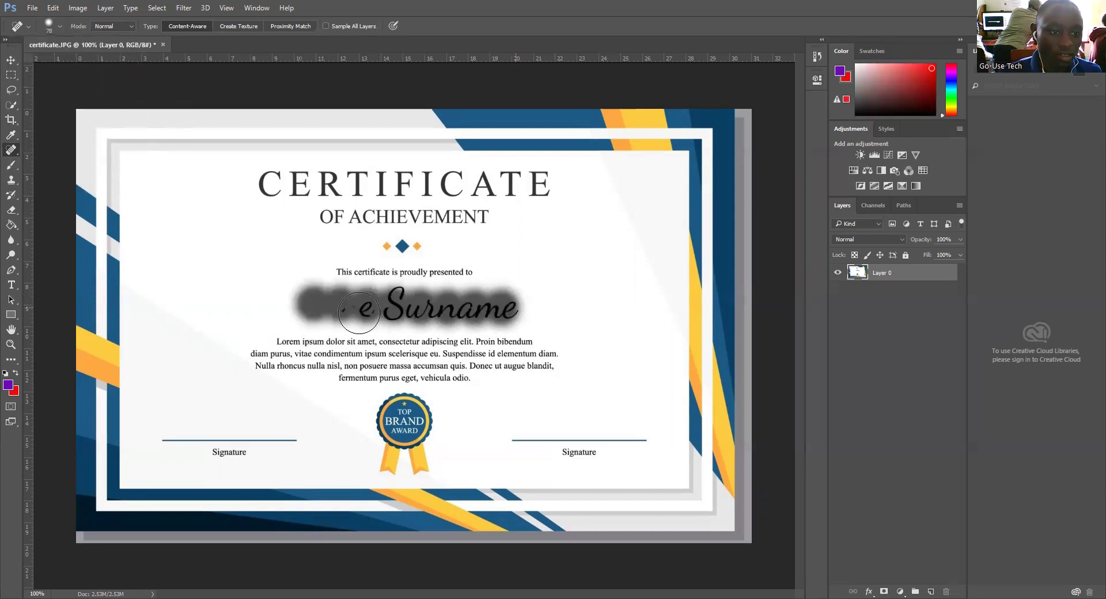
{"action": "left_click_drag", "start_coordinate": [387, 301], "coordinate": [398, 299]}
{"action": "mouse_move", "coordinate": [397, 296]}
{"action": "left_mouse_down"}
{"action": "mouse_move", "coordinate": [401, 311]}
{"action": "mouse_move", "coordinate": [507, 302]}
{"action": "left_mouse_up"}
{"action": "left_click", "coordinate": [394, 295]}
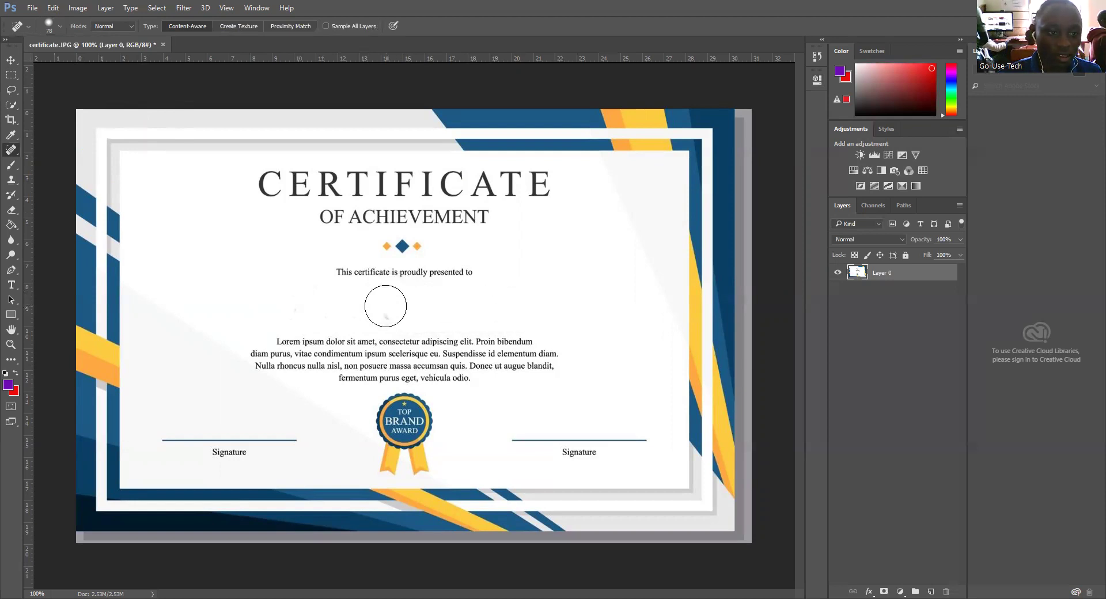
{"action": "left_click", "coordinate": [385, 304]}
{"action": "left_click_drag", "start_coordinate": [331, 312], "coordinate": [279, 309]}
{"action": "left_click", "coordinate": [354, 308]}
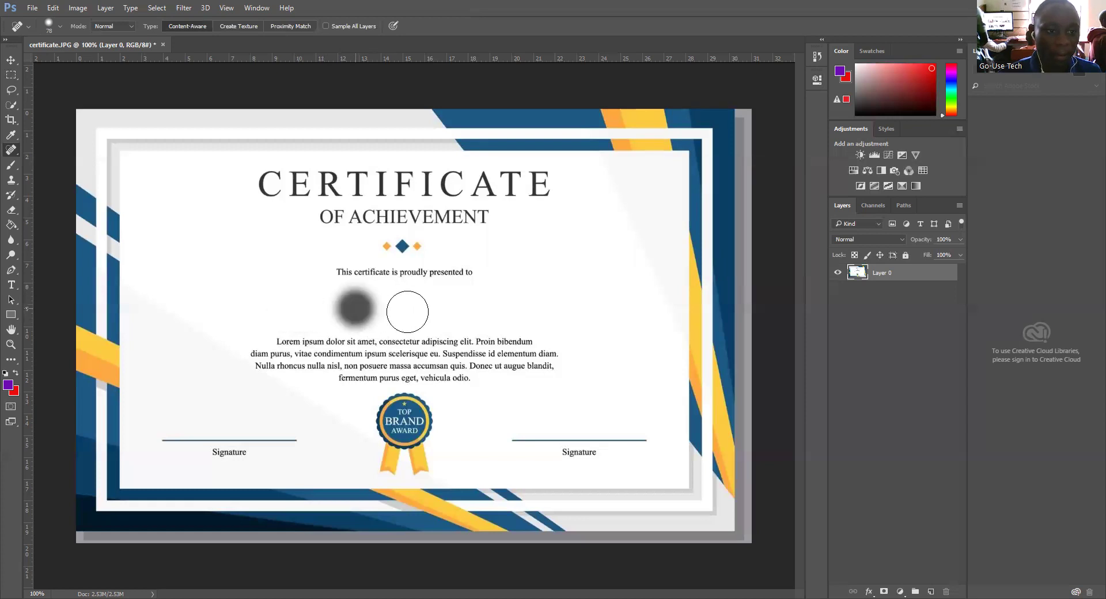
{"action": "left_click", "coordinate": [410, 311]}
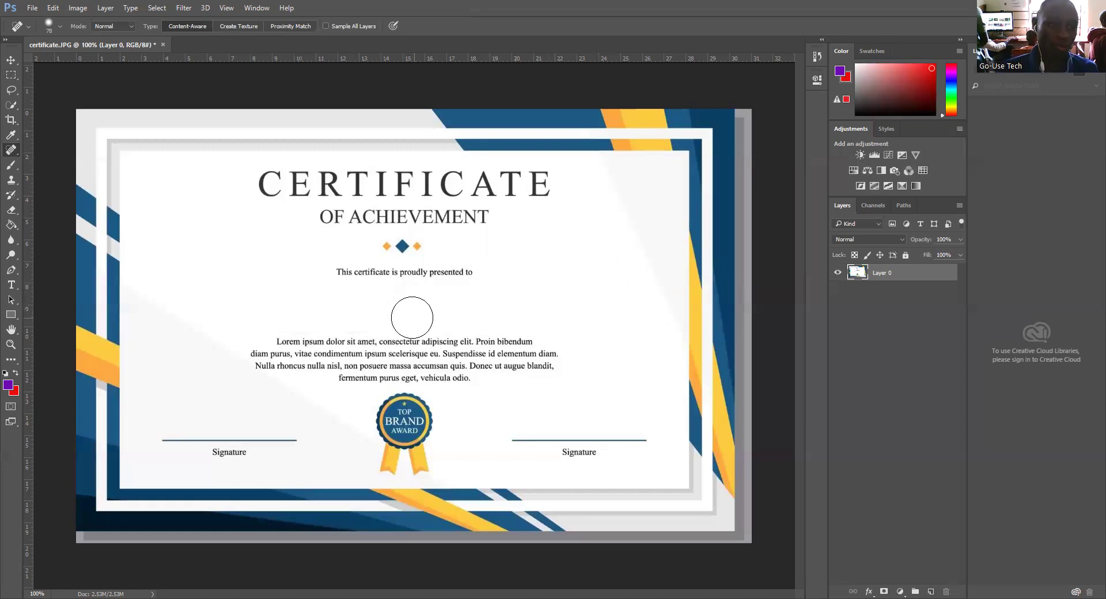
{"action": "left_click", "coordinate": [399, 315]}
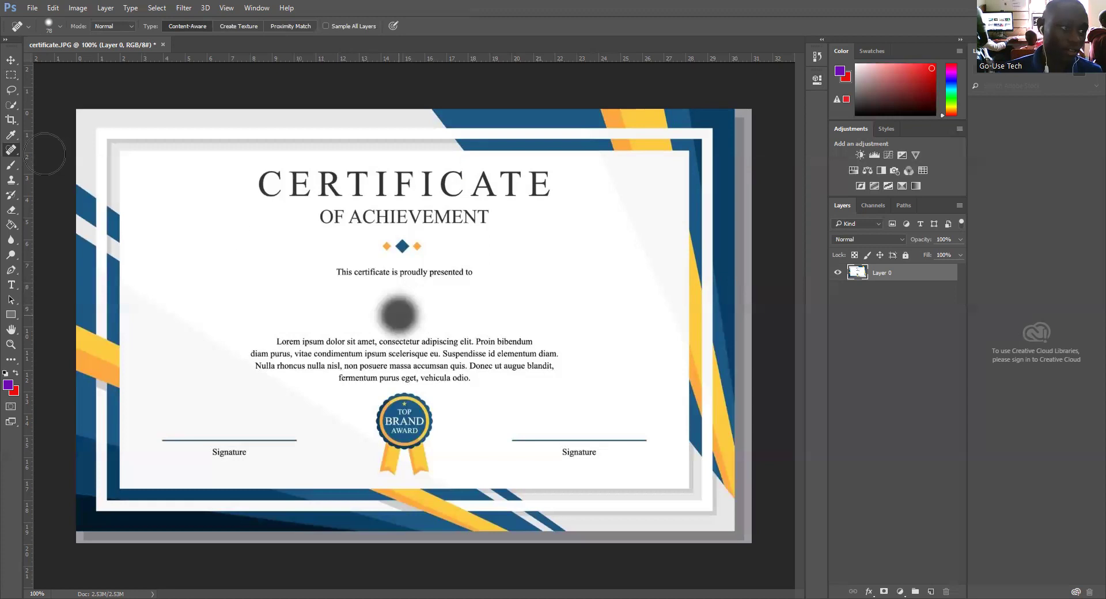
Step: Spot-heal over the name, then undo it so Name Surname is restored
{"action": "right_click", "coordinate": [11, 150]}
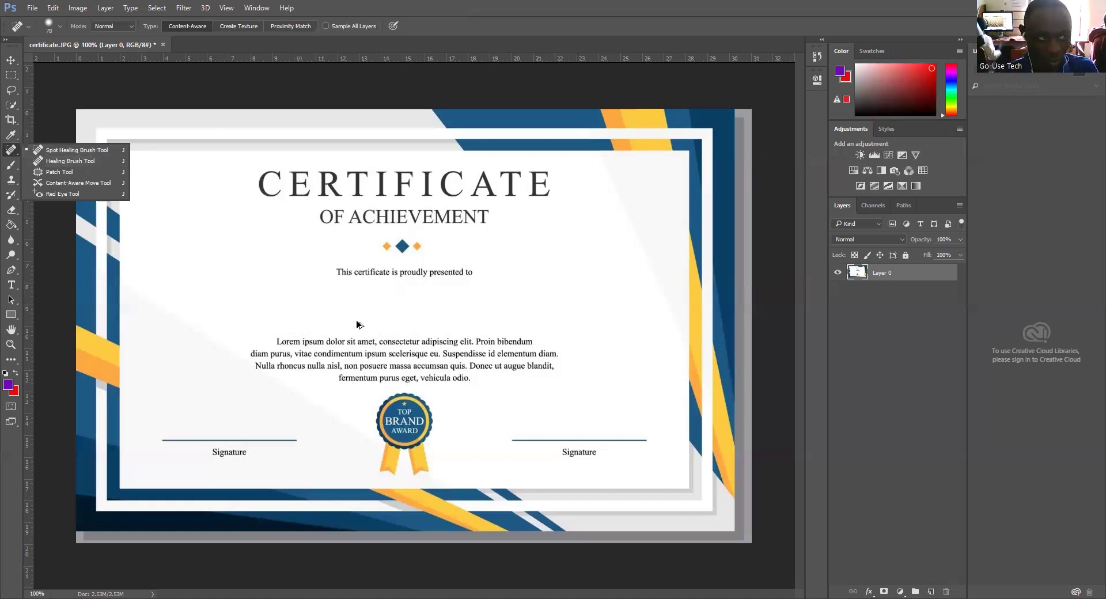
{"action": "left_click", "coordinate": [358, 325]}
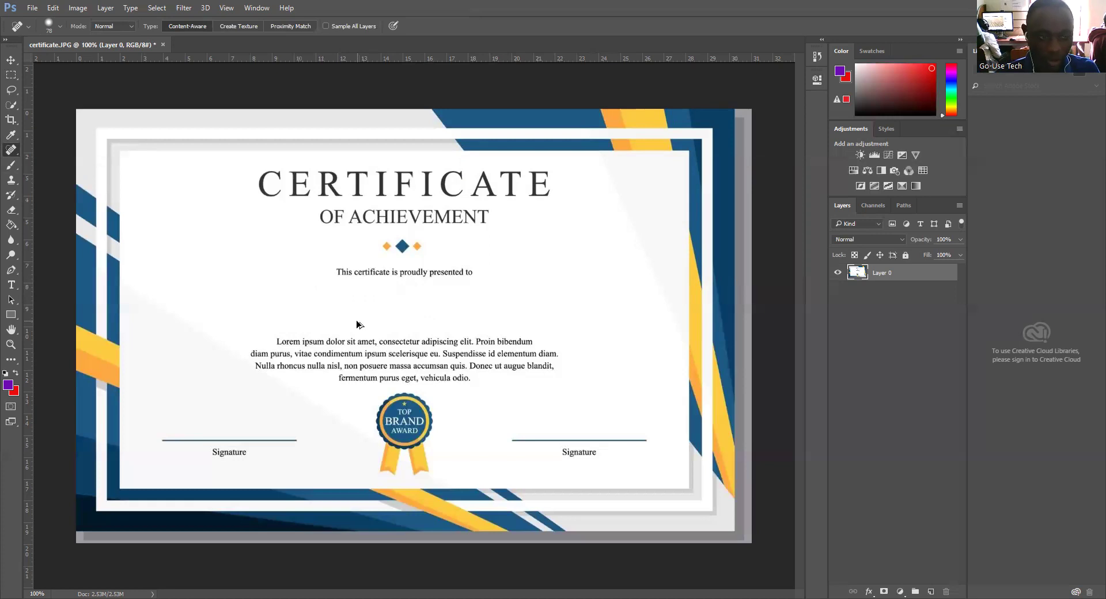
{"action": "left_click", "coordinate": [360, 320]}
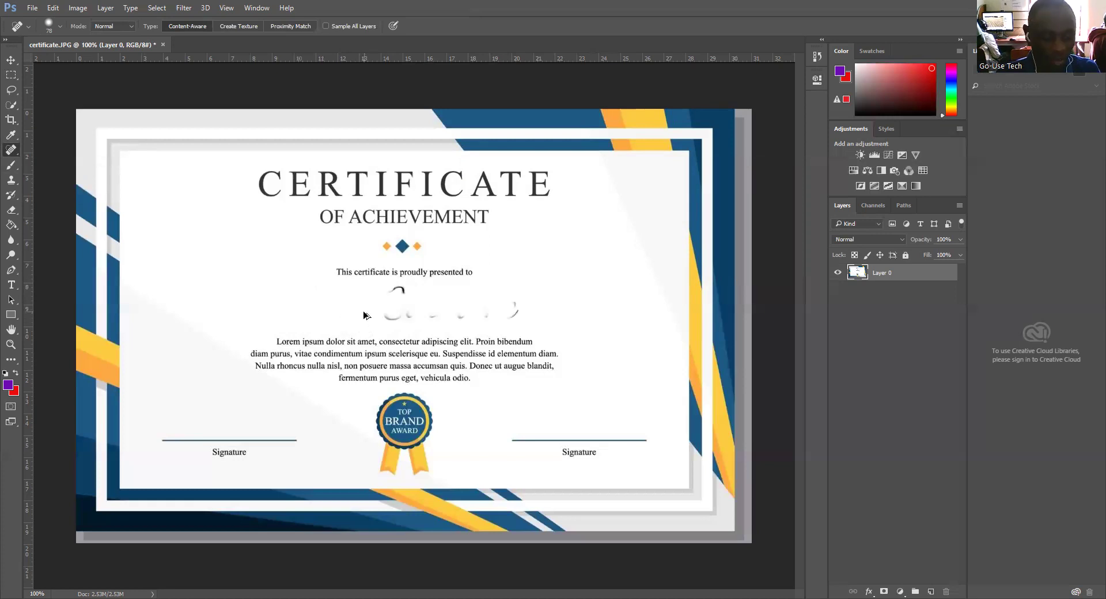
{"action": "key", "text": "ctrl+z"}
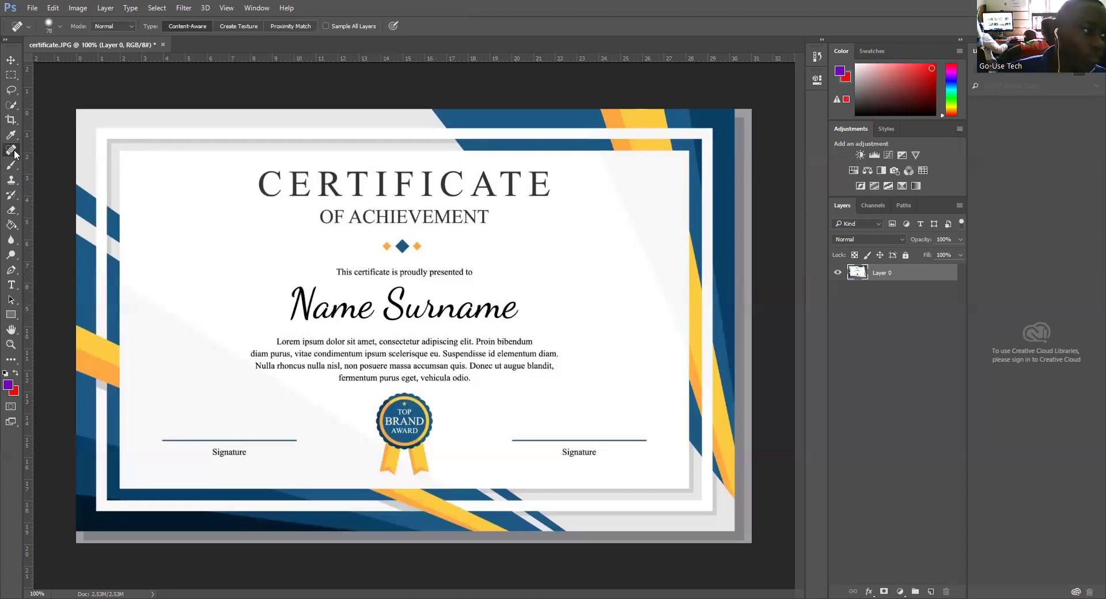
{"action": "left_click", "coordinate": [14, 75]}
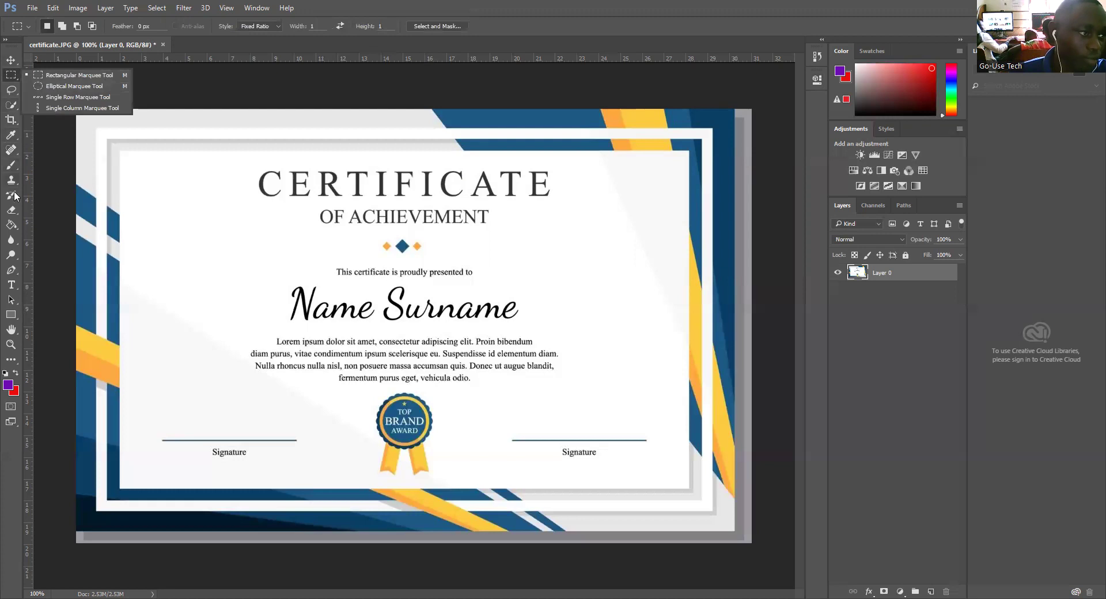
{"action": "left_click", "coordinate": [9, 152]}
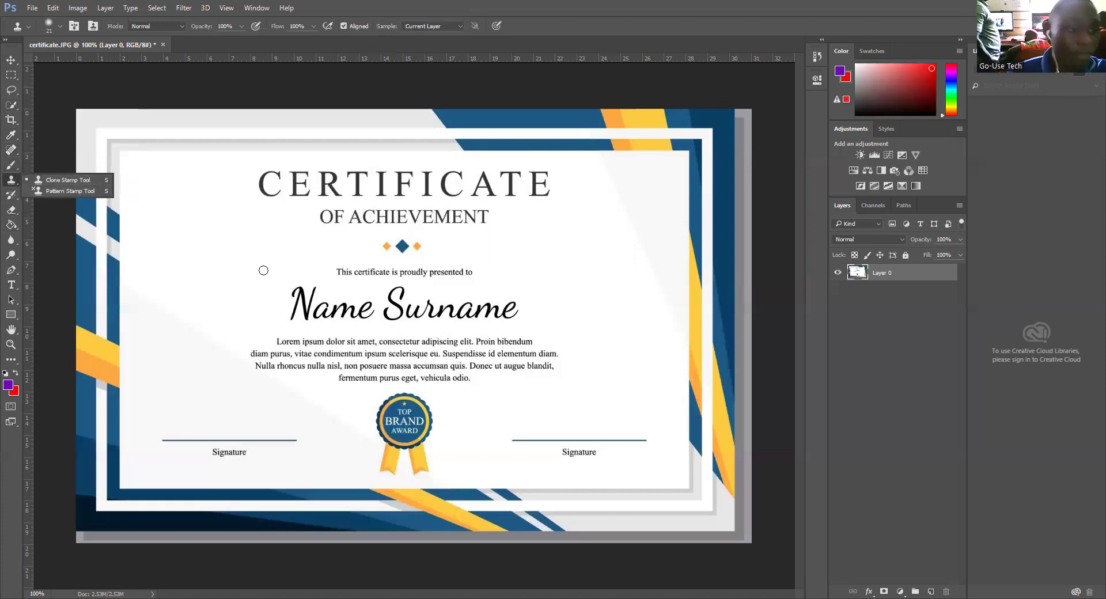
{"action": "left_click", "coordinate": [365, 323]}
{"action": "left_click", "coordinate": [305, 317]}
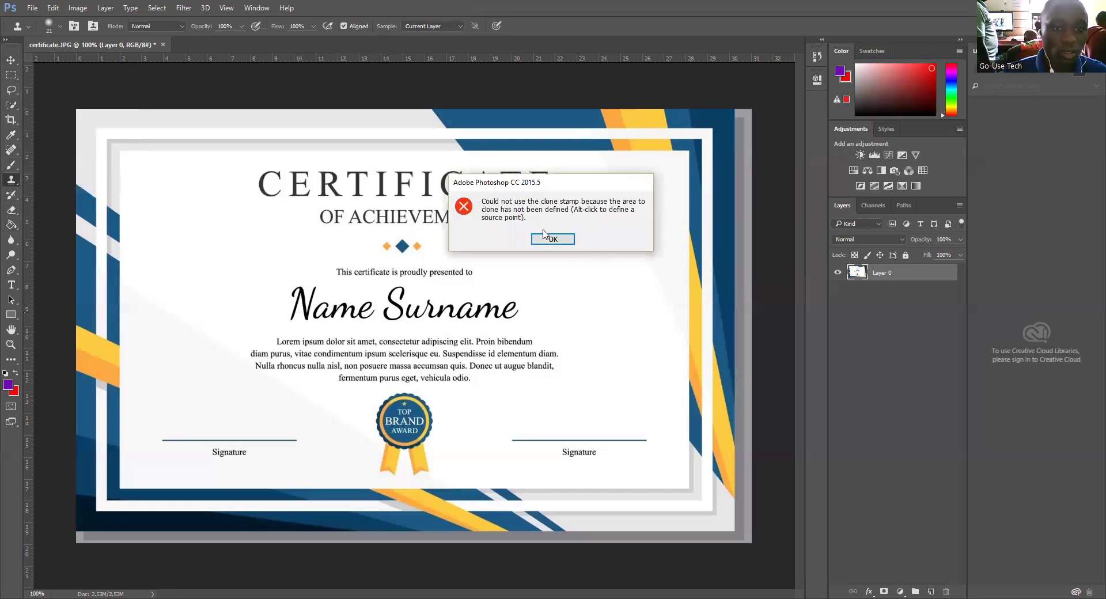
{"action": "left_click", "coordinate": [540, 239]}
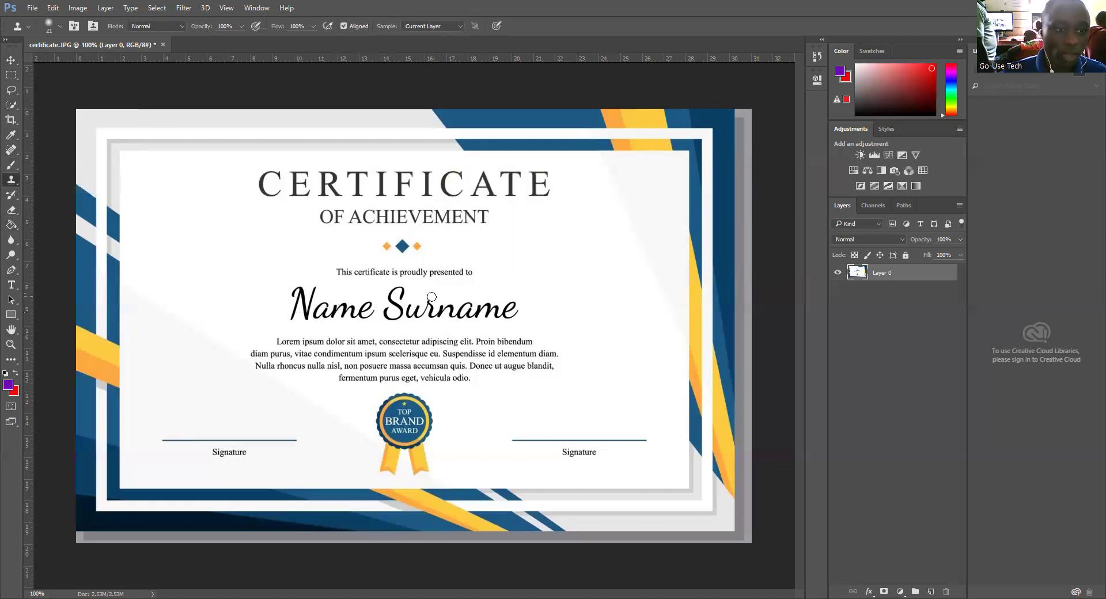
{"action": "left_click", "coordinate": [397, 312]}
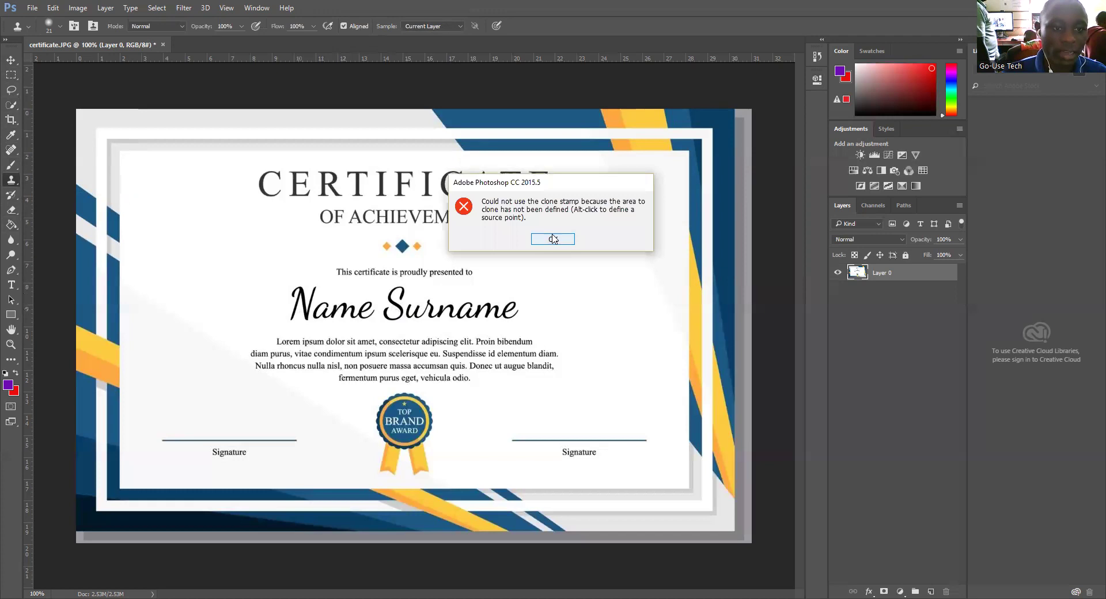
{"action": "left_click", "coordinate": [553, 239]}
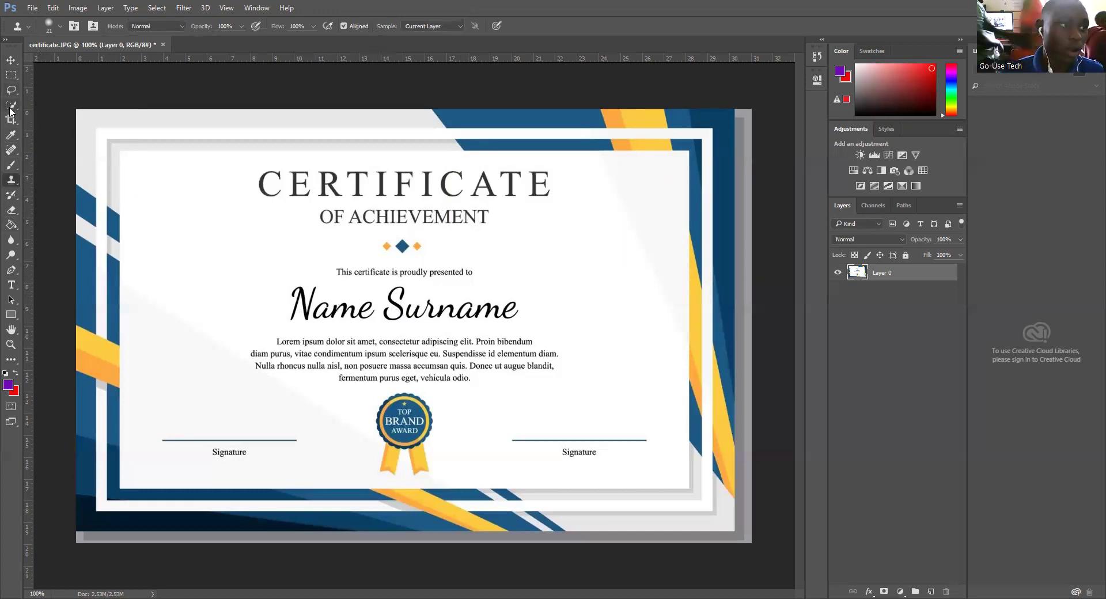
{"action": "left_click", "coordinate": [10, 76]}
{"action": "left_click", "coordinate": [10, 79]}
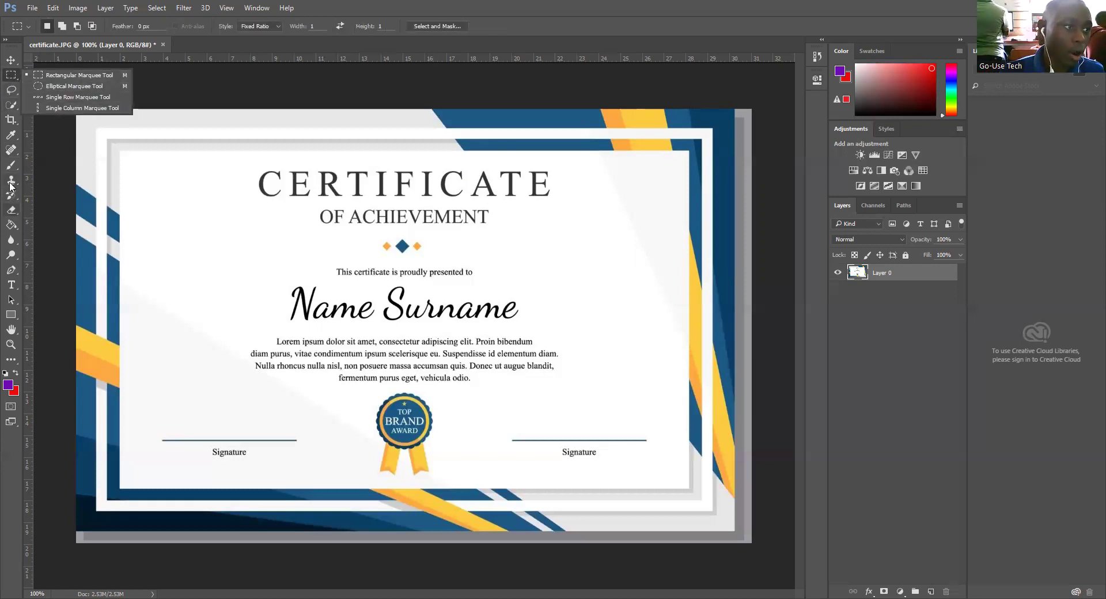
{"action": "left_click", "coordinate": [10, 150]}
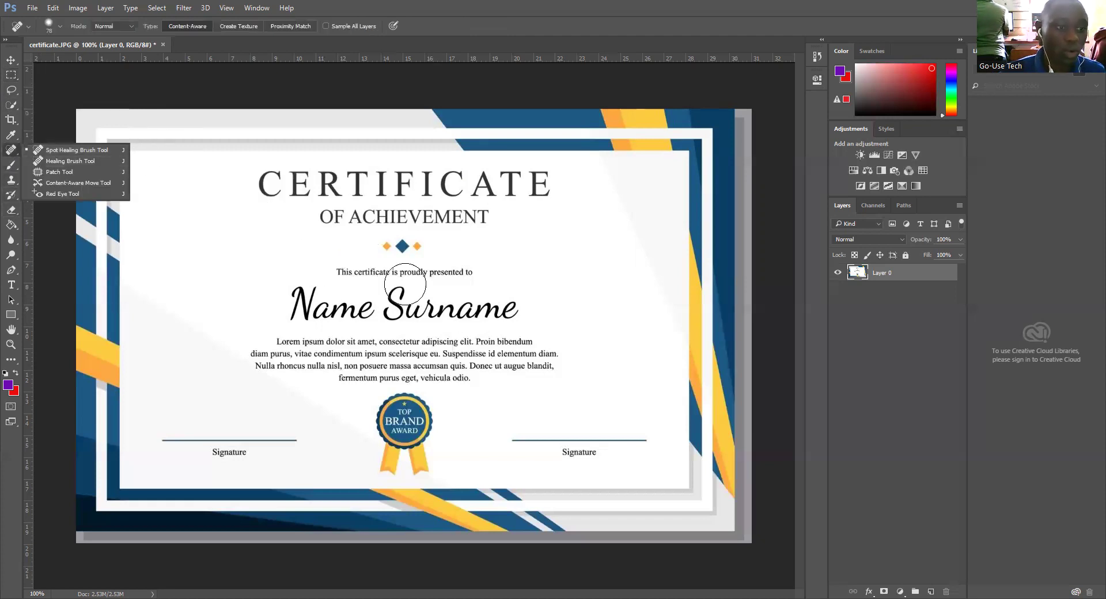
{"action": "left_click", "coordinate": [17, 151]}
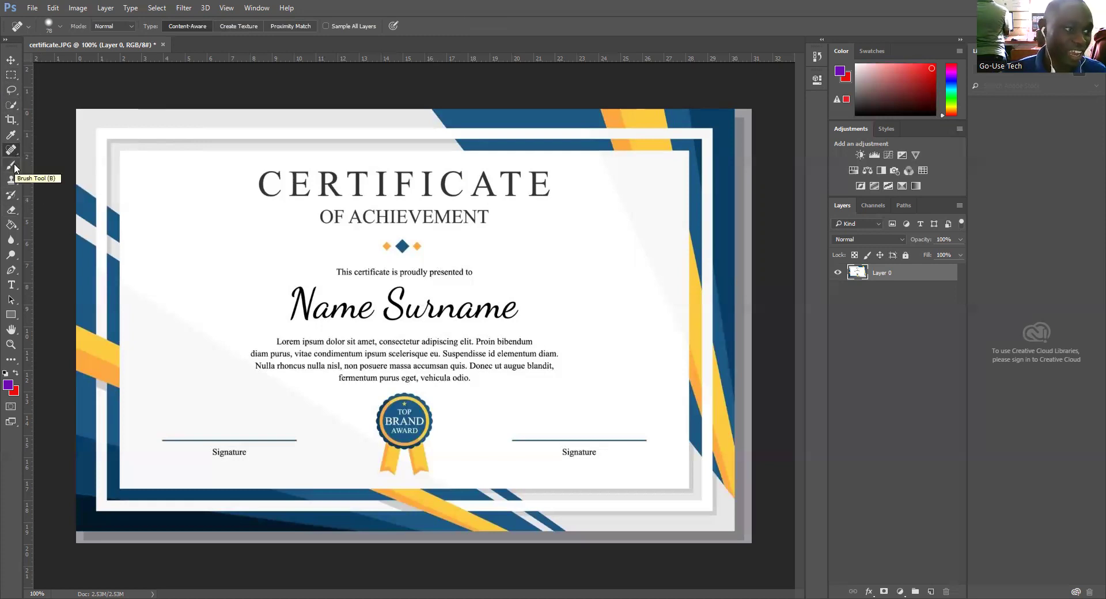
Step: Switch to the Brush Tool and set the foreground colour to white
{"action": "left_click", "coordinate": [14, 166]}
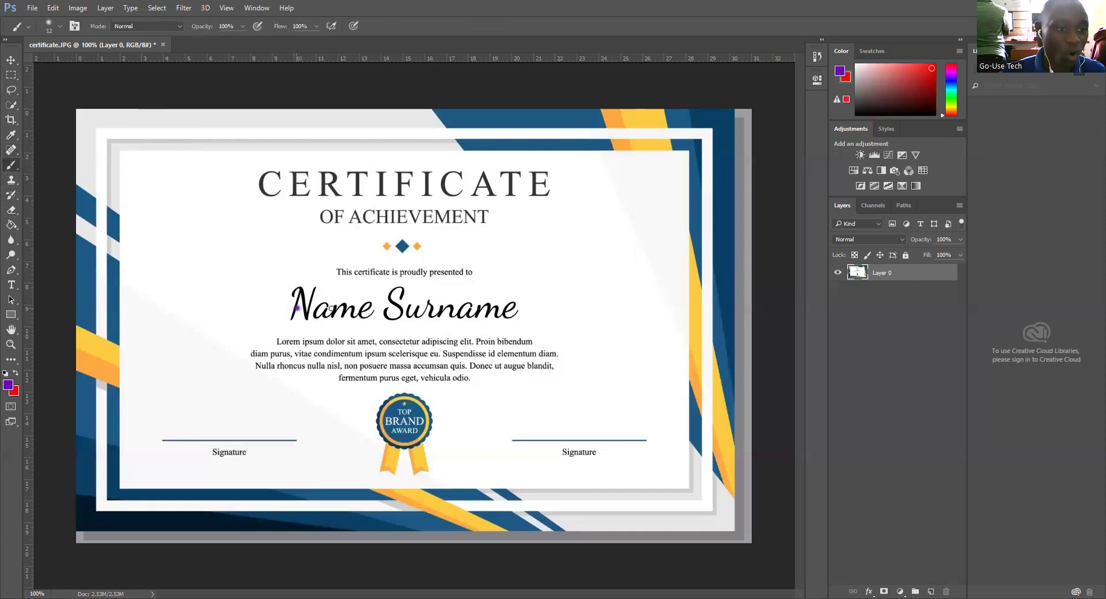
{"action": "left_click_drag", "start_coordinate": [332, 309], "coordinate": [332, 308]}
{"action": "key", "text": "ctrl+z"}
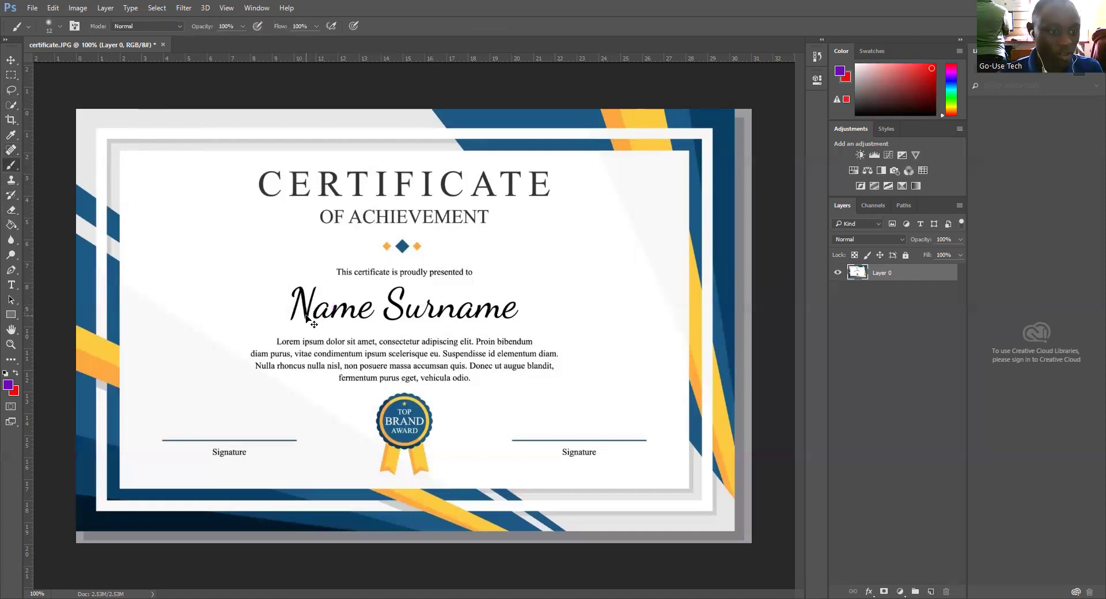
{"action": "left_click", "coordinate": [8, 384]}
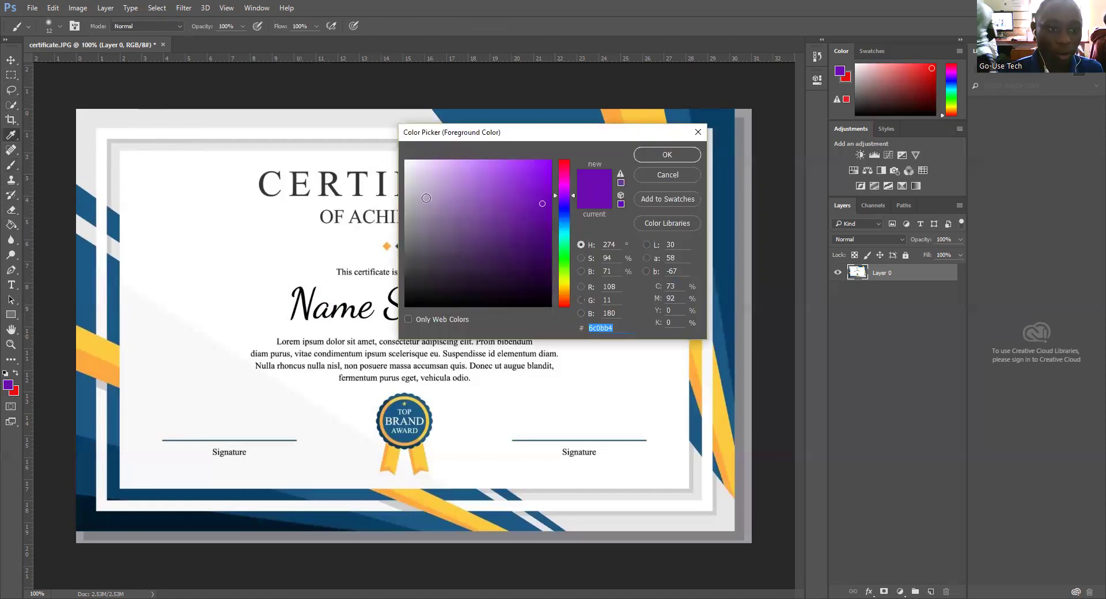
{"action": "left_click", "coordinate": [405, 160]}
{"action": "left_click", "coordinate": [659, 155]}
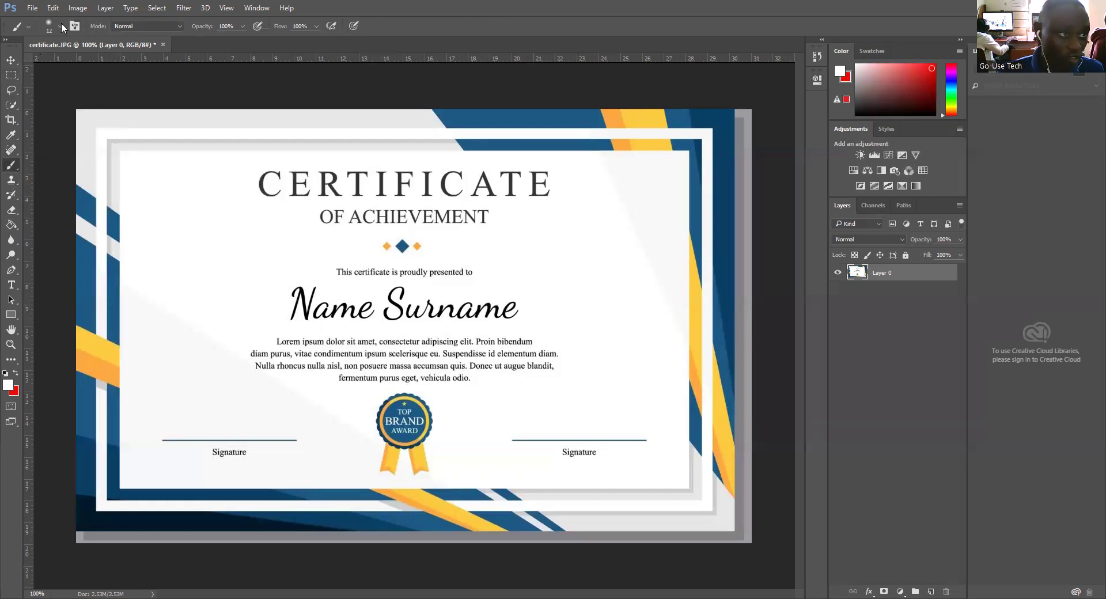
Step: Size the brush to about 40 px and paint white over Name Surname
{"action": "left_click", "coordinate": [61, 24]}
{"action": "left_click", "coordinate": [79, 62]}
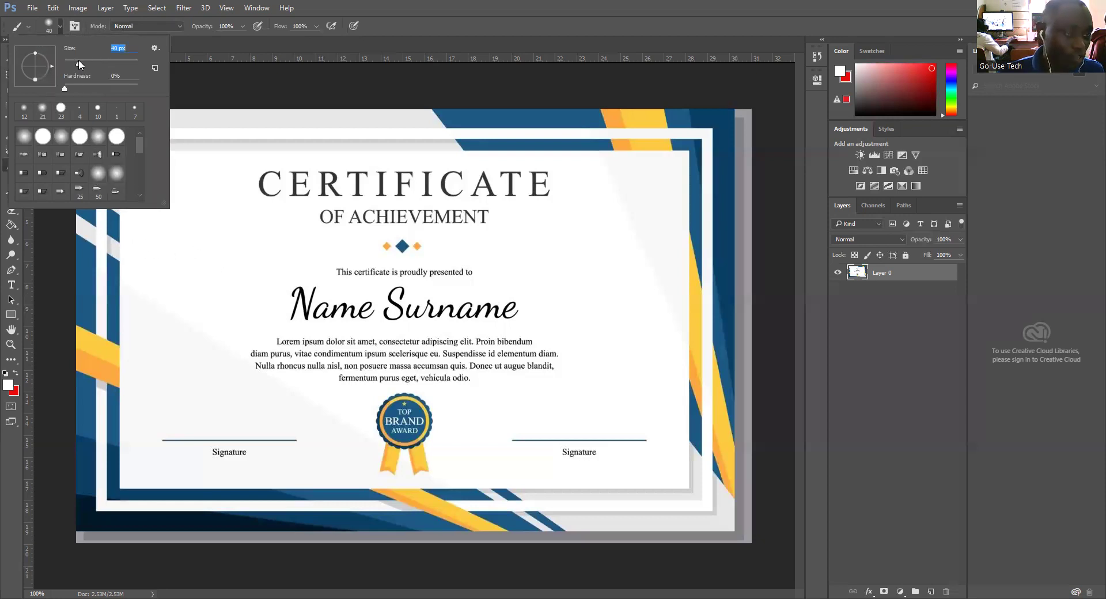
{"action": "left_click", "coordinate": [293, 308]}
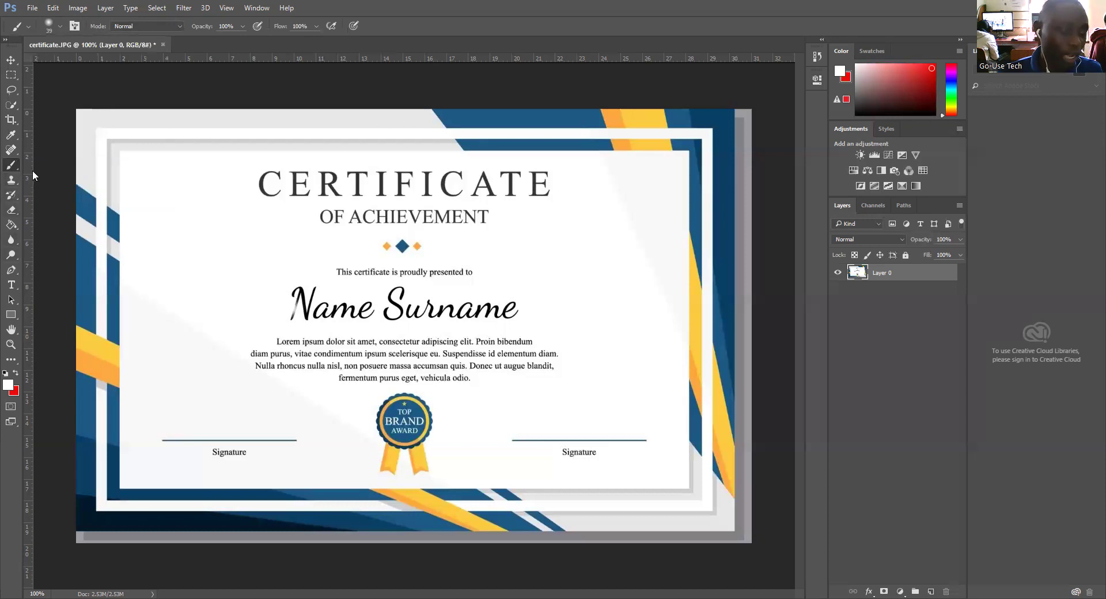
{"action": "mouse_move", "coordinate": [311, 308]}
{"action": "left_mouse_down"}
{"action": "mouse_move", "coordinate": [354, 312]}
{"action": "mouse_move", "coordinate": [283, 299]}
{"action": "mouse_move", "coordinate": [343, 298]}
{"action": "mouse_move", "coordinate": [298, 307]}
{"action": "mouse_move", "coordinate": [352, 310]}
{"action": "mouse_move", "coordinate": [288, 310]}
{"action": "mouse_move", "coordinate": [386, 321]}
{"action": "mouse_move", "coordinate": [334, 309]}
{"action": "mouse_move", "coordinate": [408, 307]}
{"action": "mouse_move", "coordinate": [263, 302]}
{"action": "mouse_move", "coordinate": [323, 293]}
{"action": "mouse_move", "coordinate": [301, 289]}
{"action": "mouse_move", "coordinate": [279, 314]}
{"action": "mouse_move", "coordinate": [521, 313]}
{"action": "left_mouse_up"}
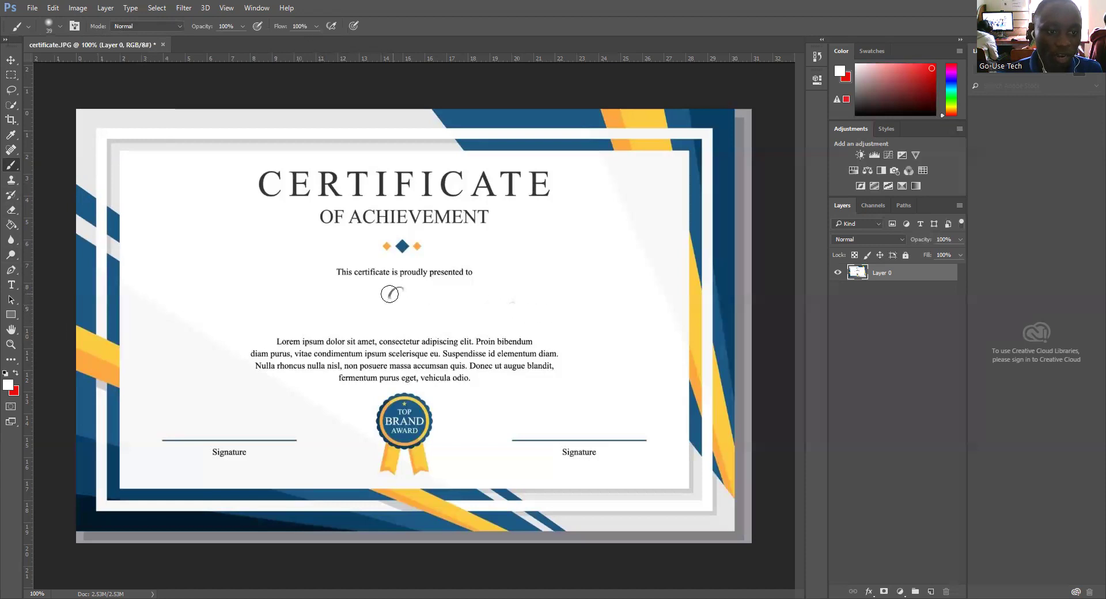
Step: Paint out the last stroke, then step back in history to undo the white paint-over
{"action": "mouse_move", "coordinate": [390, 294]}
{"action": "left_mouse_down"}
{"action": "mouse_move", "coordinate": [539, 305]}
{"action": "mouse_move", "coordinate": [396, 294]}
{"action": "left_mouse_up"}
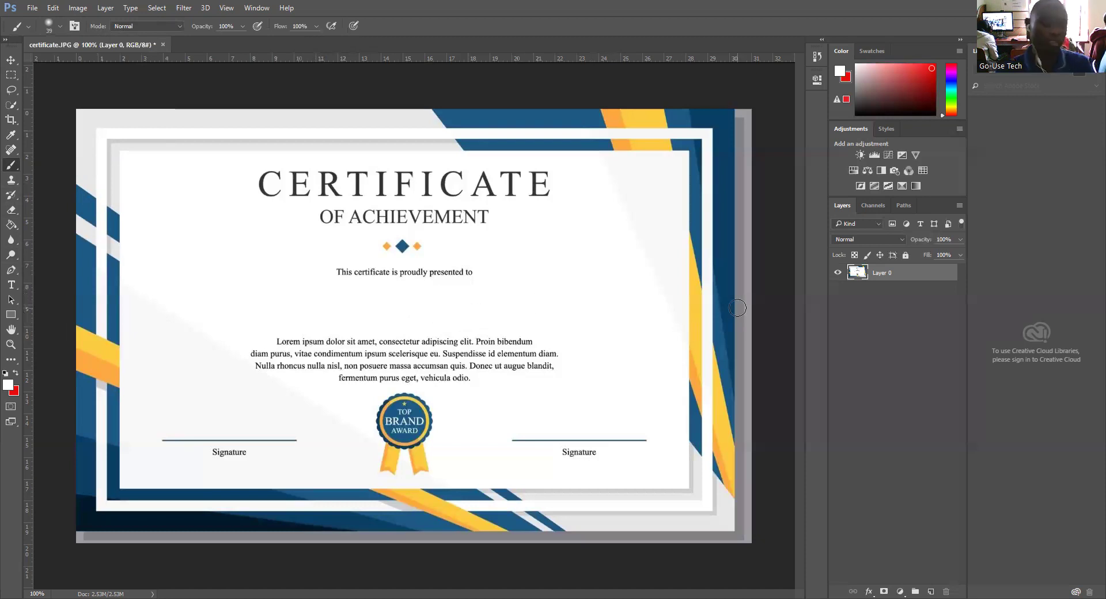
{"action": "key", "text": "ctrl+alt+z"}
{"action": "key", "text": "ctrl+alt+z"}
{"action": "key", "text": "ctrl+alt+z"}
{"action": "key", "text": "ctrl+alt+z"}
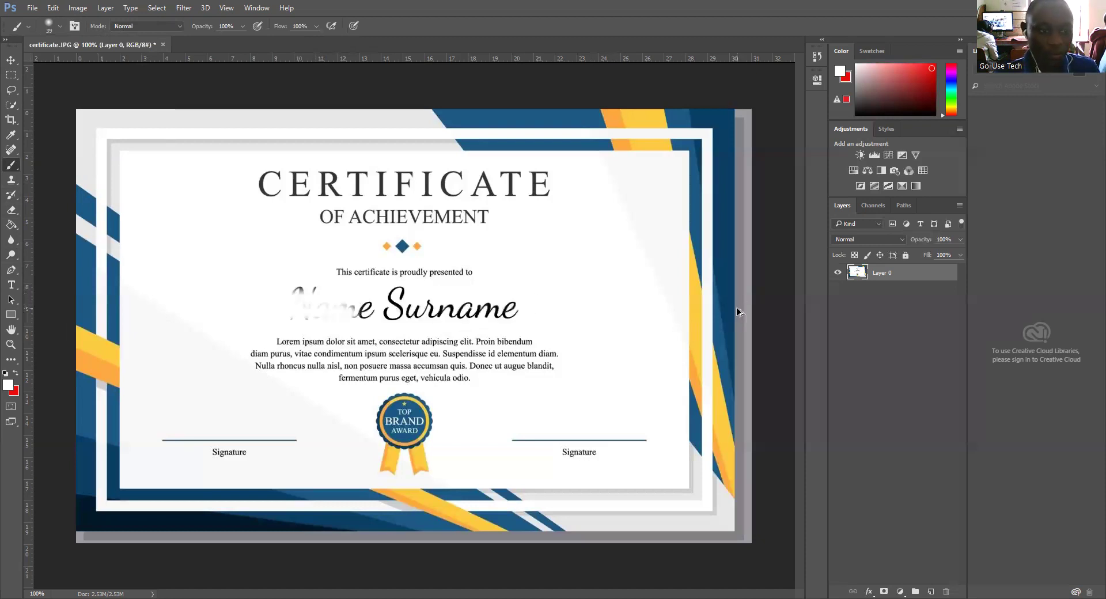
{"action": "key", "text": "ctrl+alt+z"}
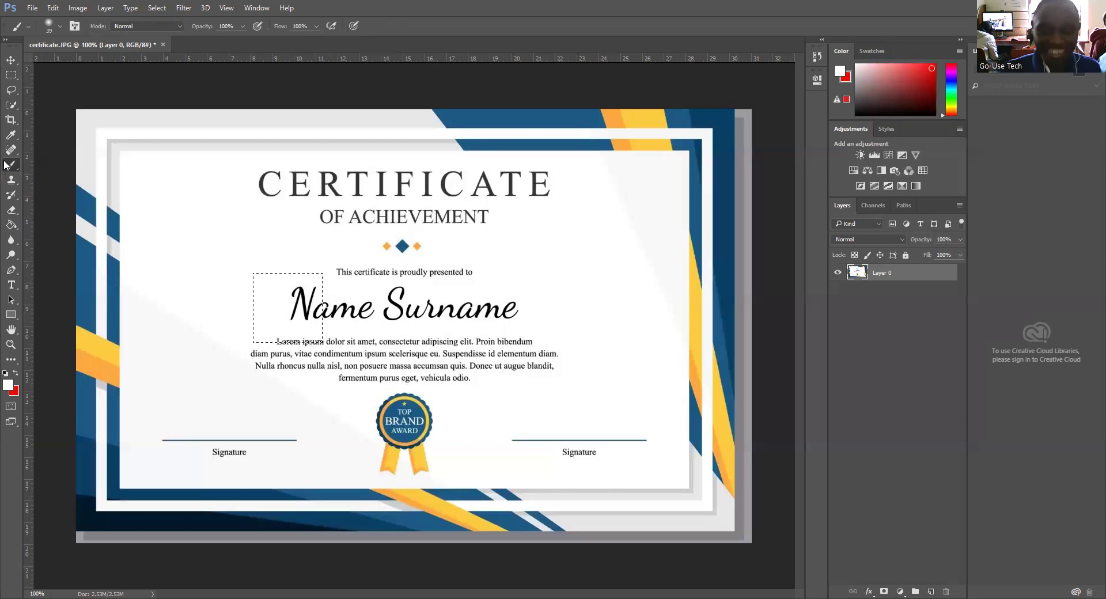
{"action": "left_click", "coordinate": [9, 383]}
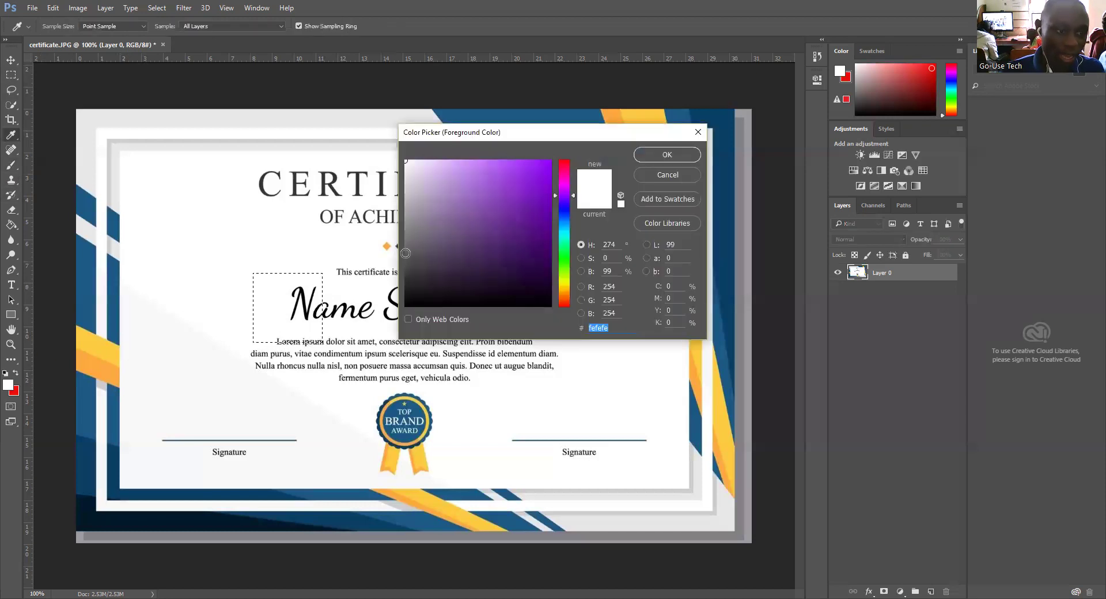
{"action": "left_click_drag", "start_coordinate": [406, 218], "coordinate": [404, 161]}
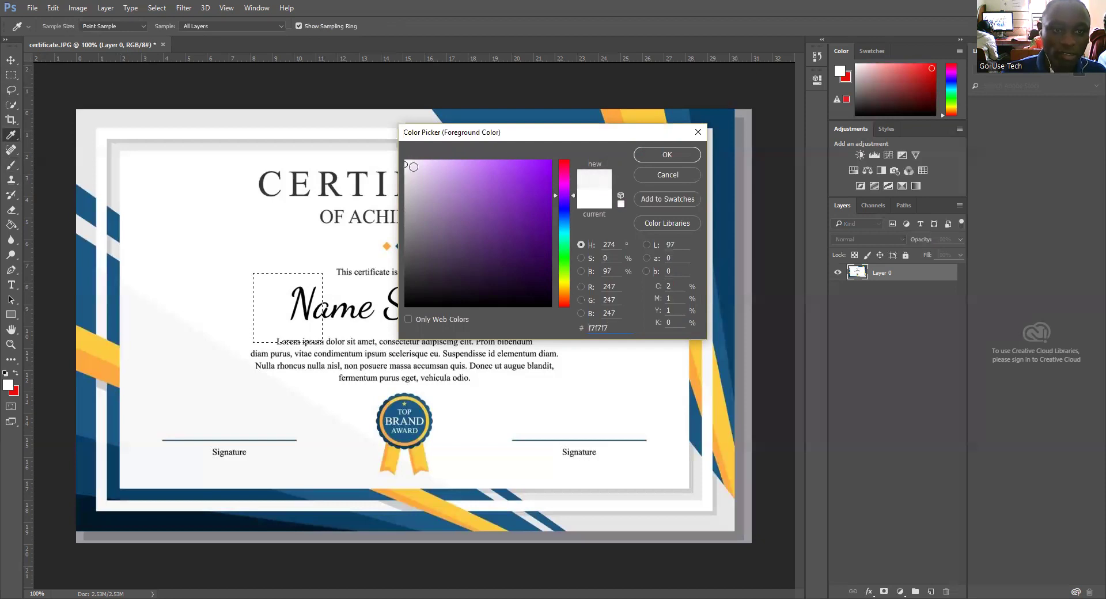
{"action": "left_click", "coordinate": [404, 171]}
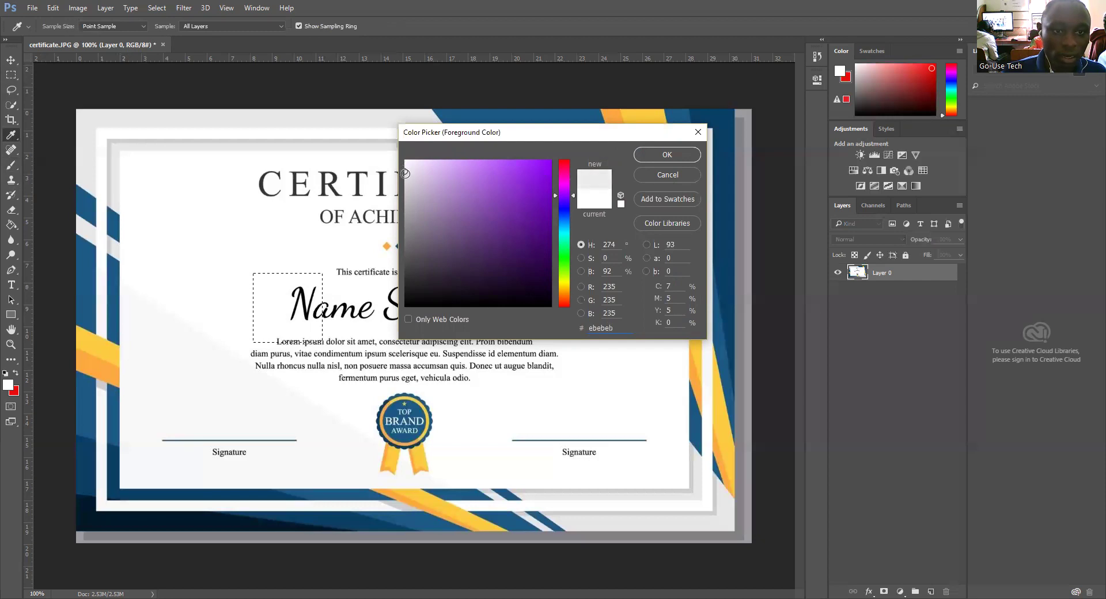
{"action": "left_click", "coordinate": [652, 155]}
{"action": "key", "text": "b"}
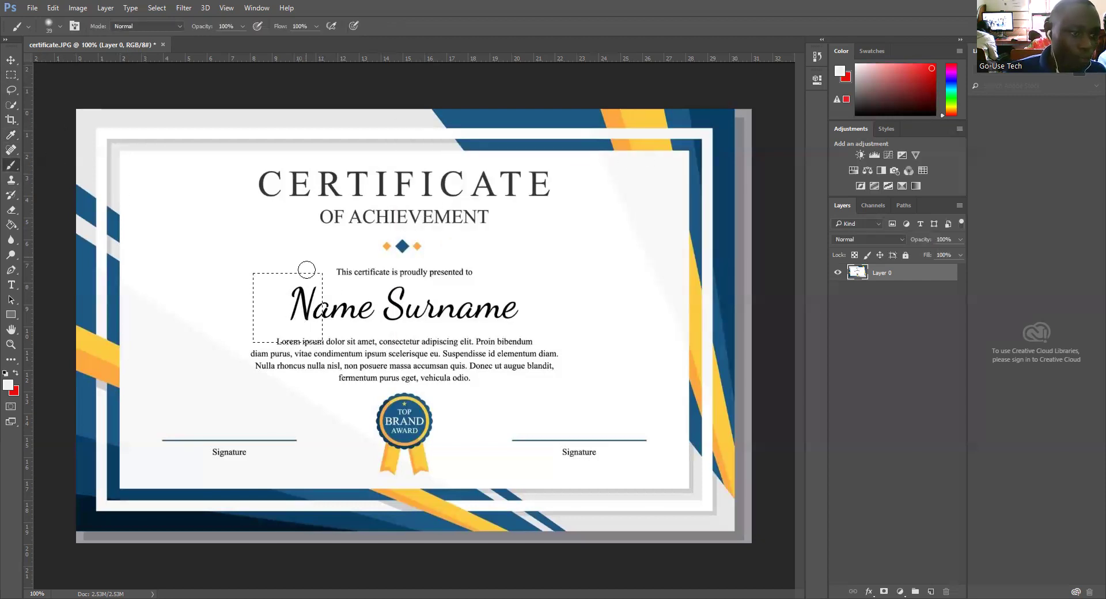
{"action": "left_click", "coordinate": [308, 309]}
{"action": "mouse_move", "coordinate": [309, 308]}
{"action": "left_mouse_down"}
{"action": "mouse_move", "coordinate": [341, 290]}
{"action": "mouse_move", "coordinate": [305, 303]}
{"action": "mouse_move", "coordinate": [381, 311]}
{"action": "mouse_move", "coordinate": [287, 316]}
{"action": "left_mouse_up"}
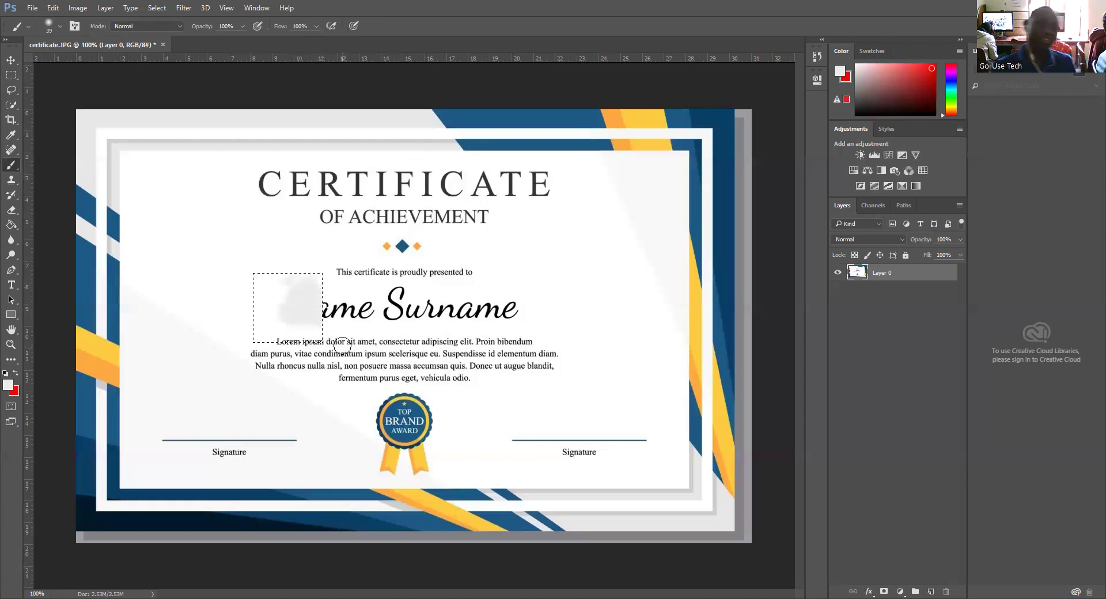
{"action": "key", "text": "ctrl+plus"}
{"action": "key", "text": "ctrl+plus"}
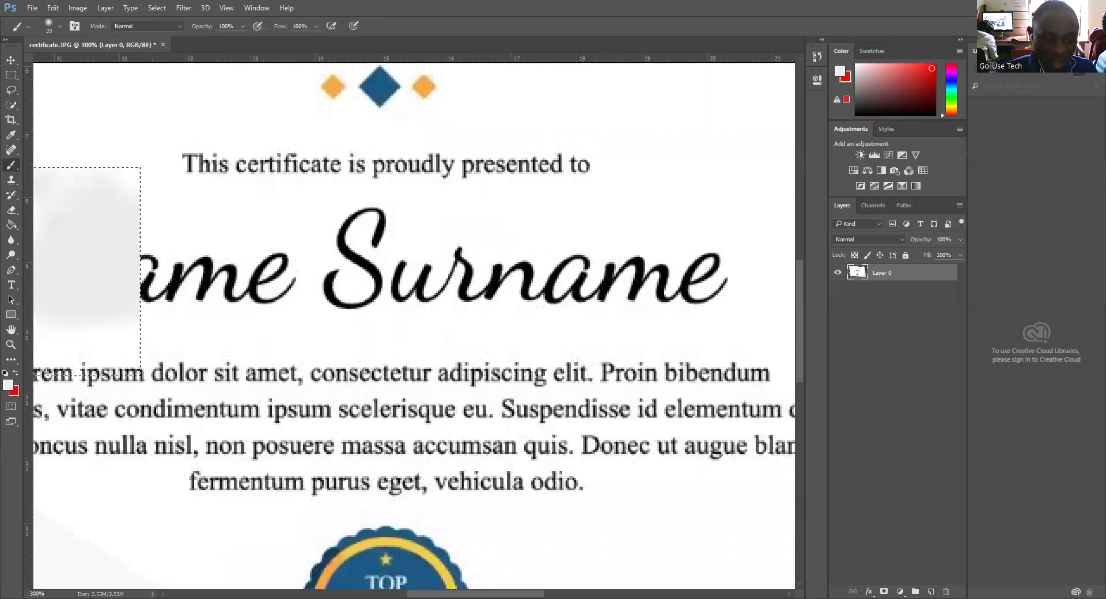
{"action": "mouse_move", "coordinate": [418, 585]}
{"action": "left_mouse_down"}
{"action": "mouse_move", "coordinate": [382, 585]}
{"action": "mouse_move", "coordinate": [397, 582]}
{"action": "left_mouse_up"}
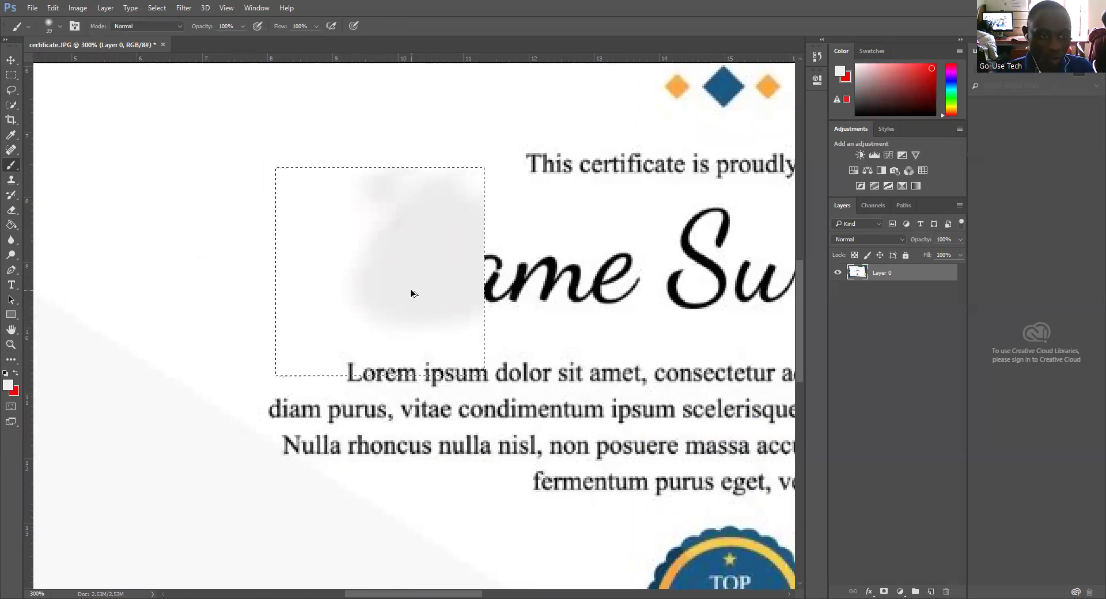
{"action": "key", "text": "ctrl+z"}
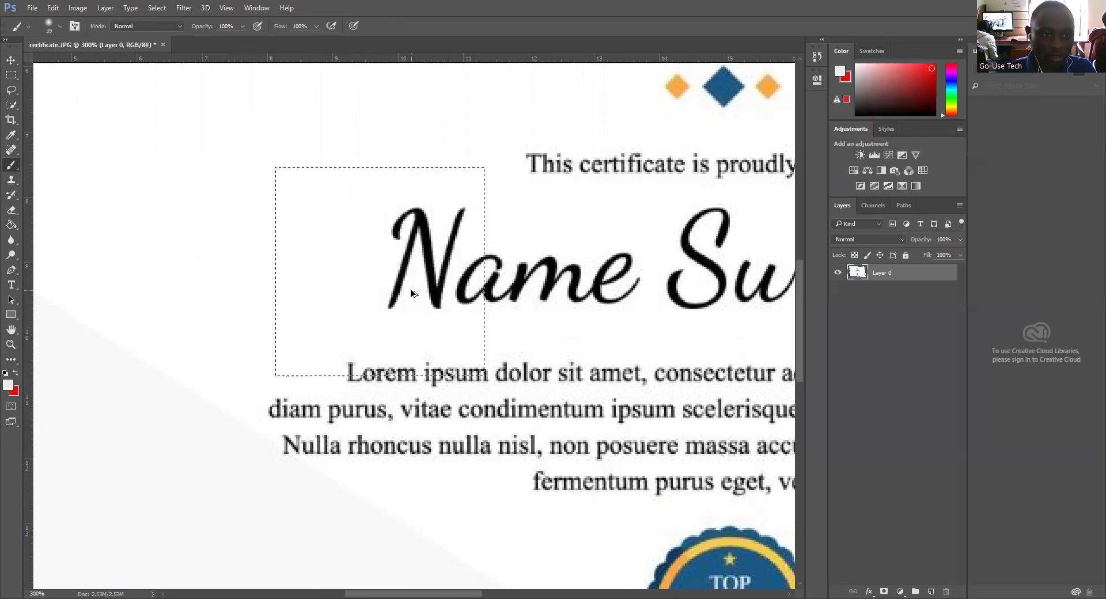
Step: Spot-heal over the N inside the selection, then revert the file with F12
{"action": "left_click", "coordinate": [11, 150]}
{"action": "right_click", "coordinate": [11, 150]}
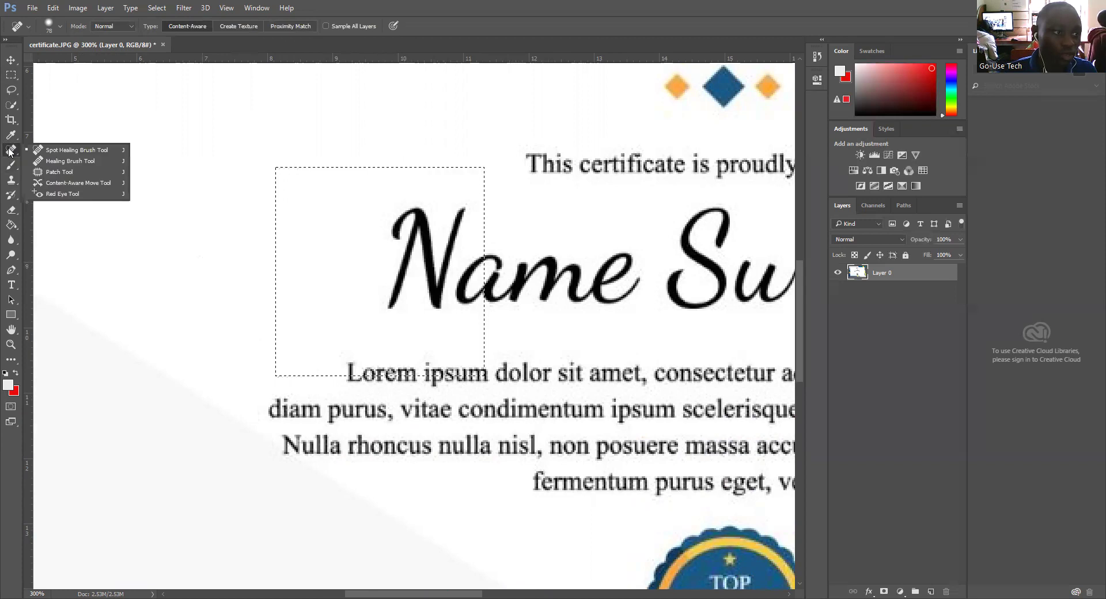
{"action": "left_click", "coordinate": [57, 149]}
{"action": "mouse_move", "coordinate": [404, 247]}
{"action": "left_mouse_down"}
{"action": "mouse_move", "coordinate": [444, 268]}
{"action": "mouse_move", "coordinate": [433, 277]}
{"action": "mouse_move", "coordinate": [427, 267]}
{"action": "mouse_move", "coordinate": [414, 288]}
{"action": "left_mouse_up"}
{"action": "mouse_move", "coordinate": [413, 288]}
{"action": "left_mouse_down"}
{"action": "mouse_move", "coordinate": [443, 229]}
{"action": "mouse_move", "coordinate": [424, 252]}
{"action": "mouse_move", "coordinate": [416, 225]}
{"action": "mouse_move", "coordinate": [395, 218]}
{"action": "mouse_move", "coordinate": [452, 251]}
{"action": "mouse_move", "coordinate": [447, 271]}
{"action": "mouse_move", "coordinate": [370, 272]}
{"action": "mouse_move", "coordinate": [423, 268]}
{"action": "mouse_move", "coordinate": [405, 265]}
{"action": "left_mouse_up"}
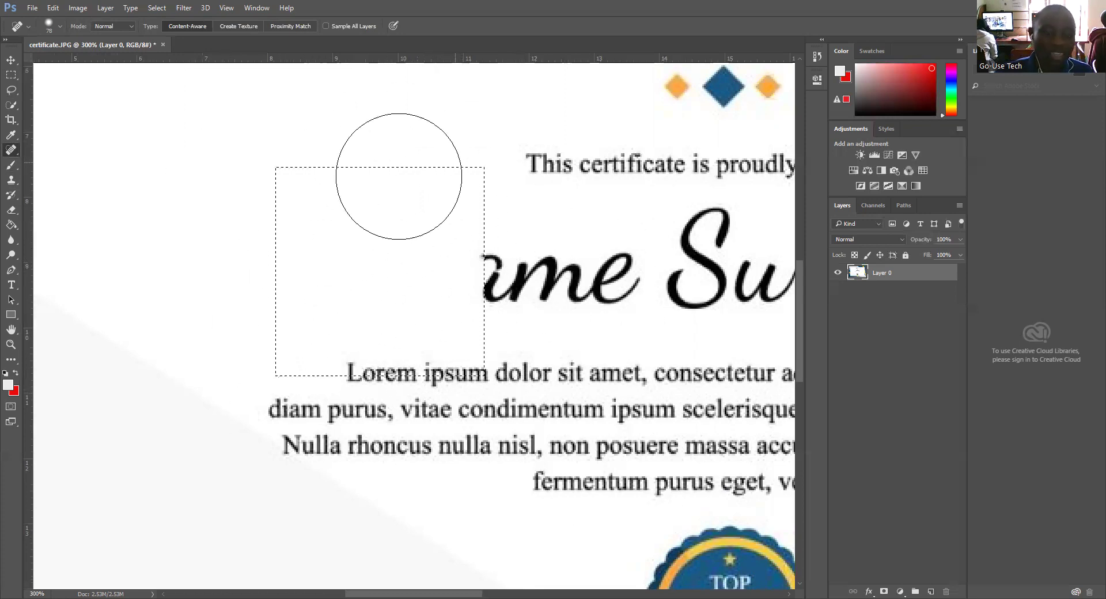
{"action": "left_click", "coordinate": [420, 271]}
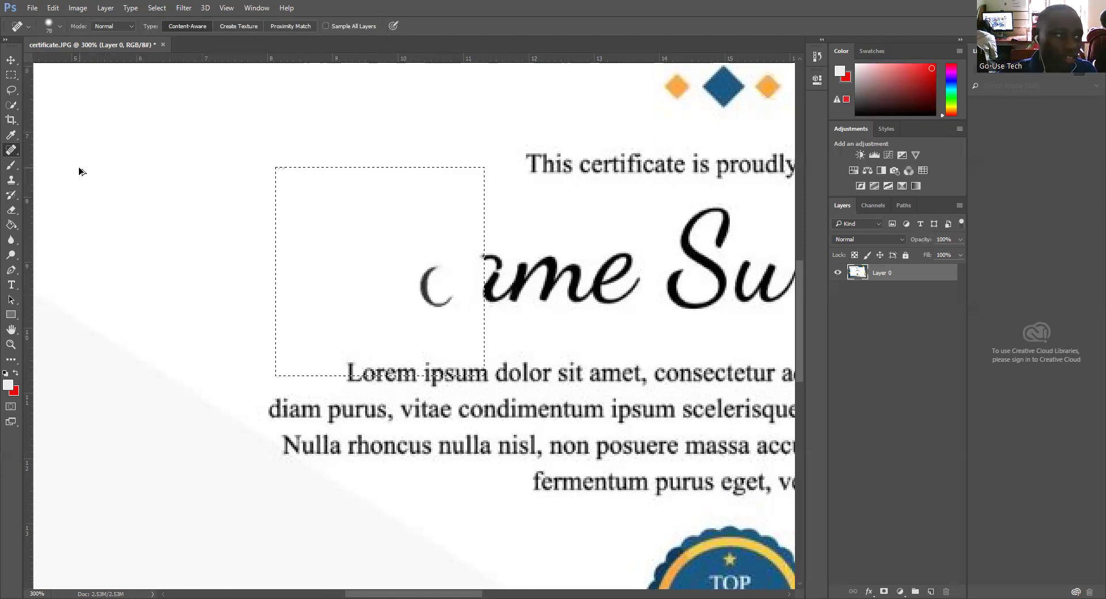
{"action": "key", "text": "F12"}
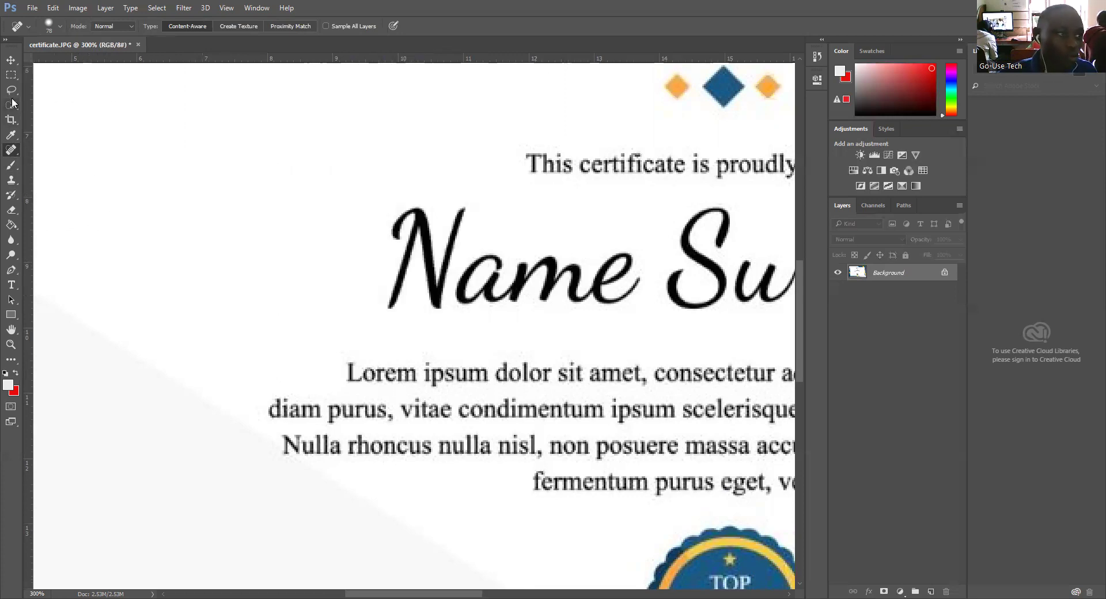
Step: Move a blank square patch next to the N and stretch it over the name with Free Transform
{"action": "left_click", "coordinate": [11, 75]}
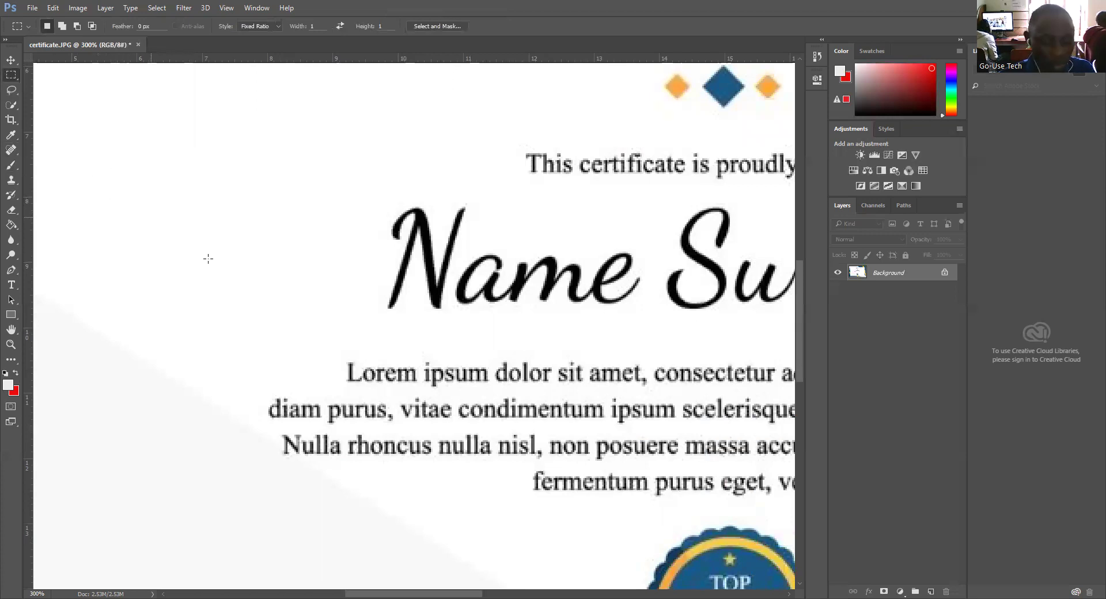
{"action": "key", "text": "ctrl+shift+d"}
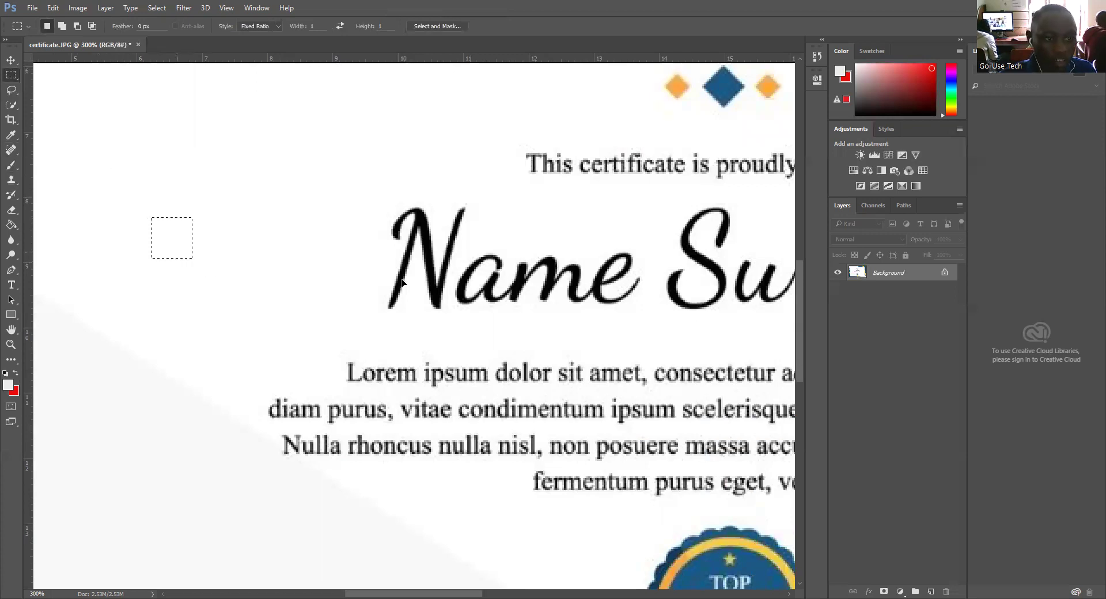
{"action": "left_click_drag", "start_coordinate": [175, 251], "coordinate": [406, 309]}
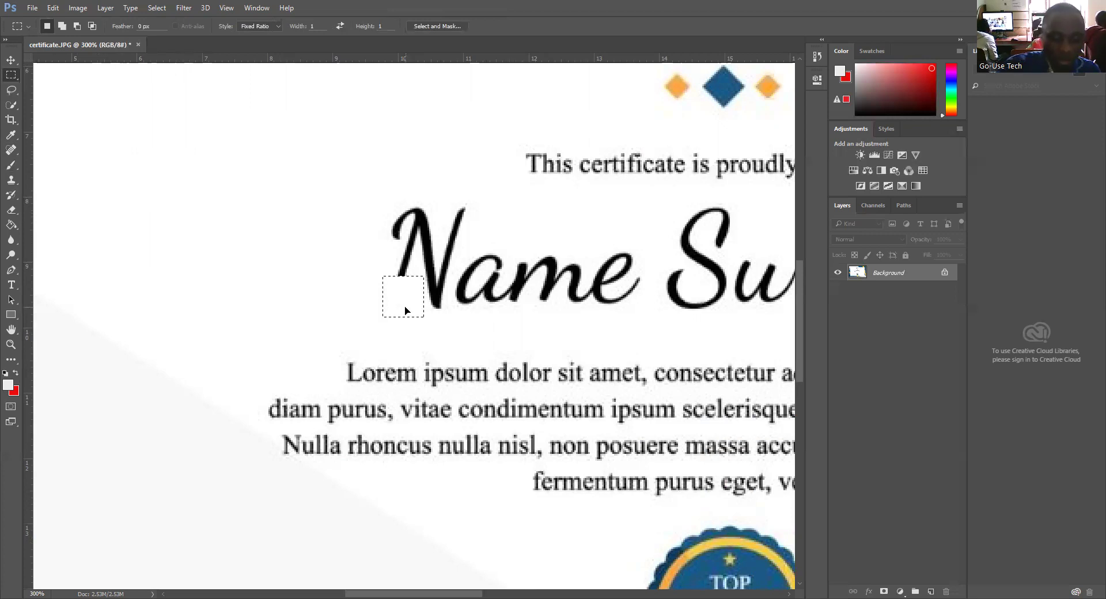
{"action": "key", "text": "ctrl+t"}
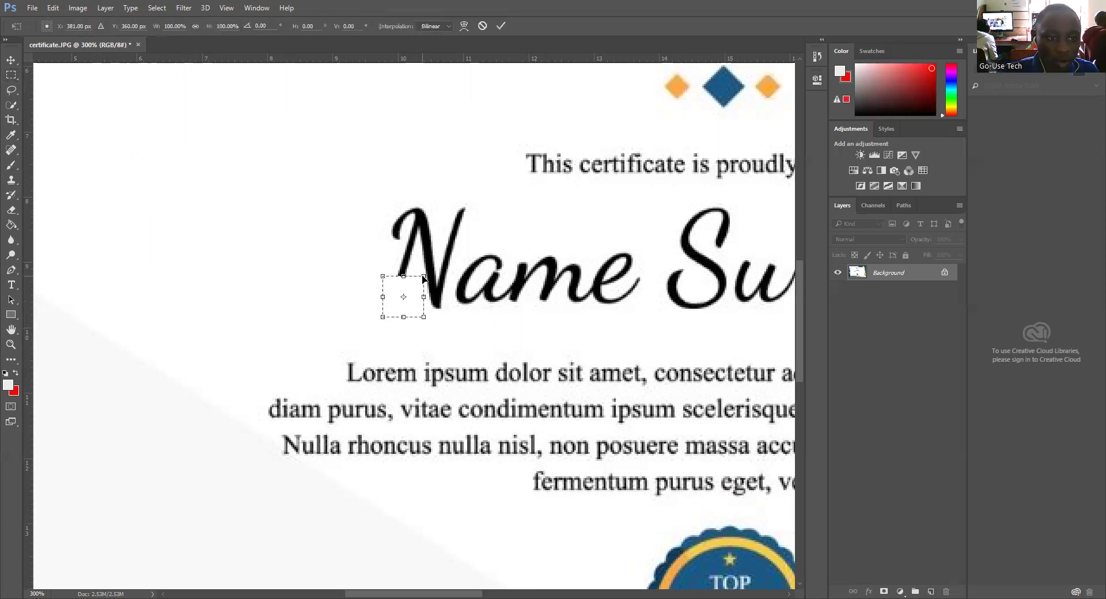
{"action": "key", "text": "Right"}
{"action": "key", "text": "Right"}
{"action": "key", "text": "Right"}
{"action": "key", "text": "Right"}
{"action": "key", "text": "Right"}
{"action": "key", "text": "Right"}
{"action": "key", "text": "Right"}
{"action": "key", "text": "Right"}
{"action": "key", "text": "Up"}
{"action": "key", "text": "Up"}
{"action": "key", "text": "Up"}
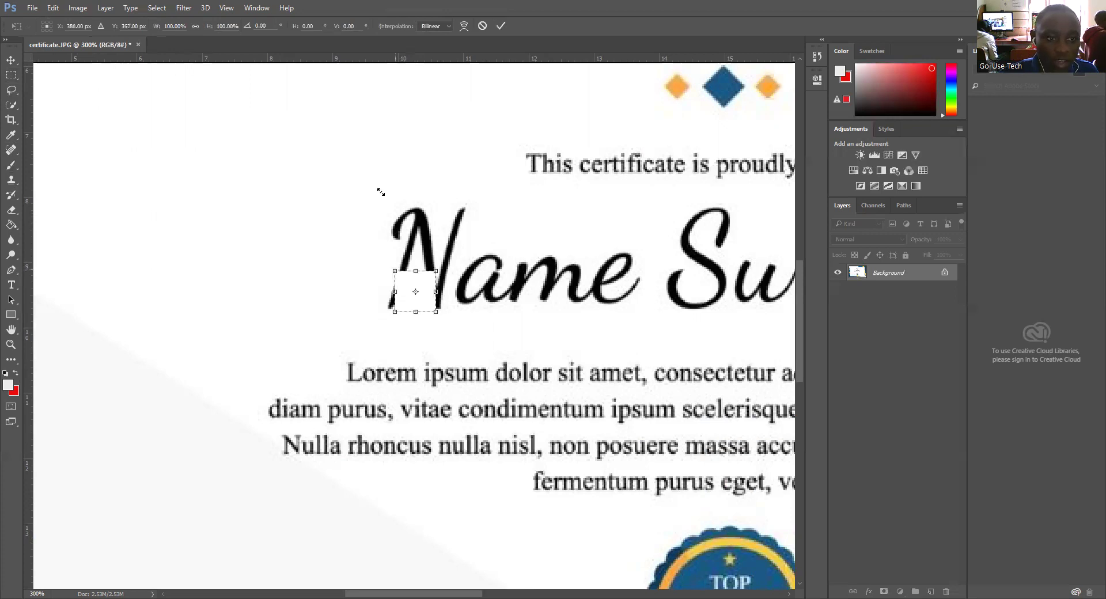
{"action": "left_click_drag", "start_coordinate": [380, 192], "coordinate": [381, 193]}
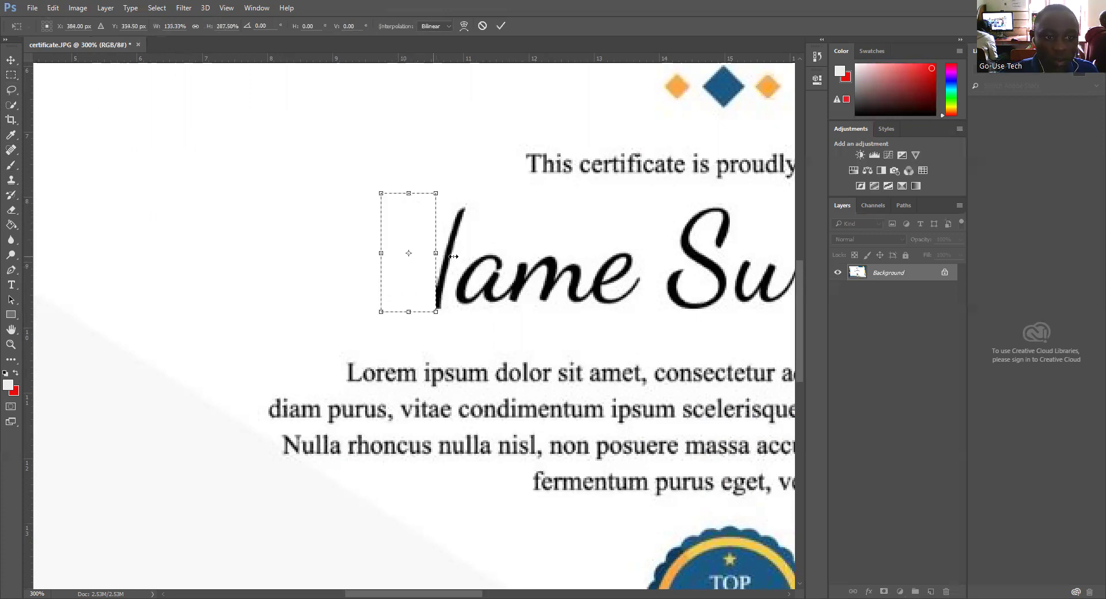
{"action": "left_click_drag", "start_coordinate": [545, 277], "coordinate": [548, 272]}
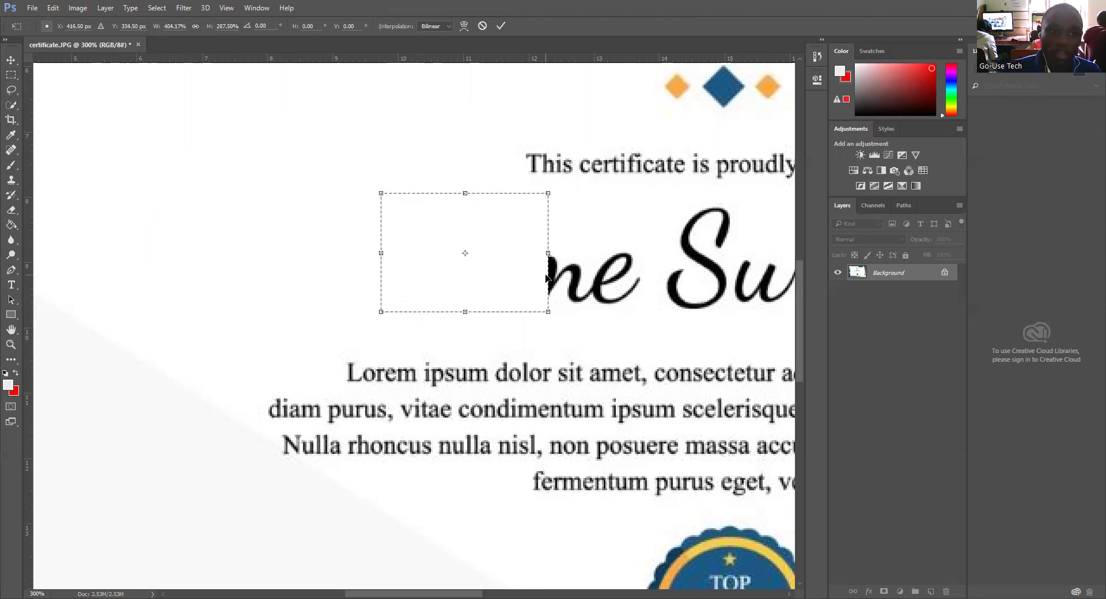
{"action": "left_click", "coordinate": [500, 26]}
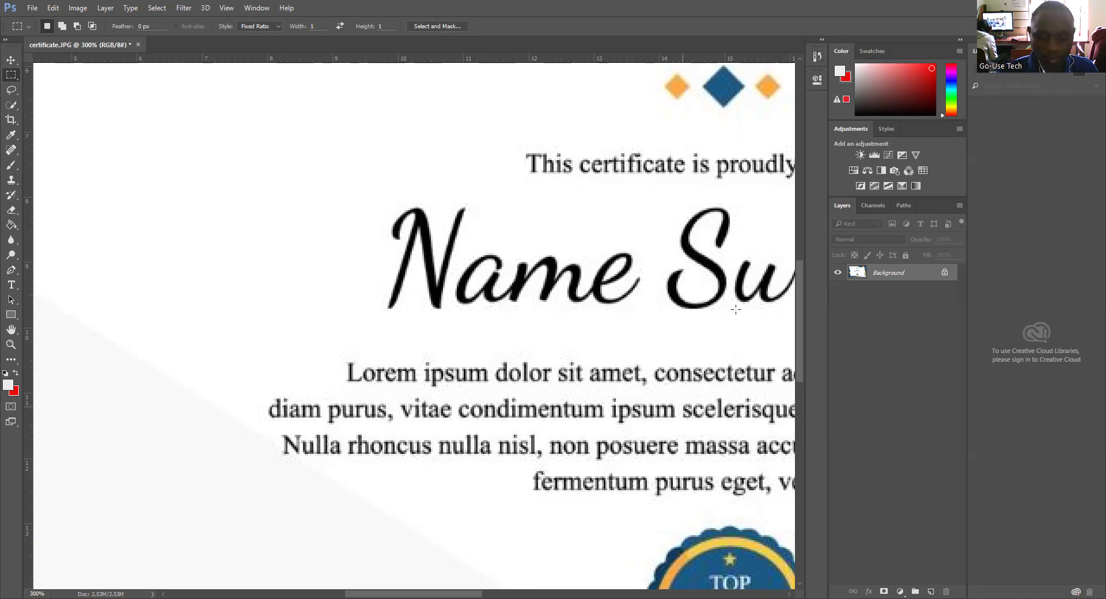
Step: Reselect the blank patch, place it on Name, and stretch it across the whole name
{"action": "key", "text": "ctrl+minus"}
{"action": "key", "text": "ctrl+minus"}
{"action": "key", "text": "ctrl+minus"}
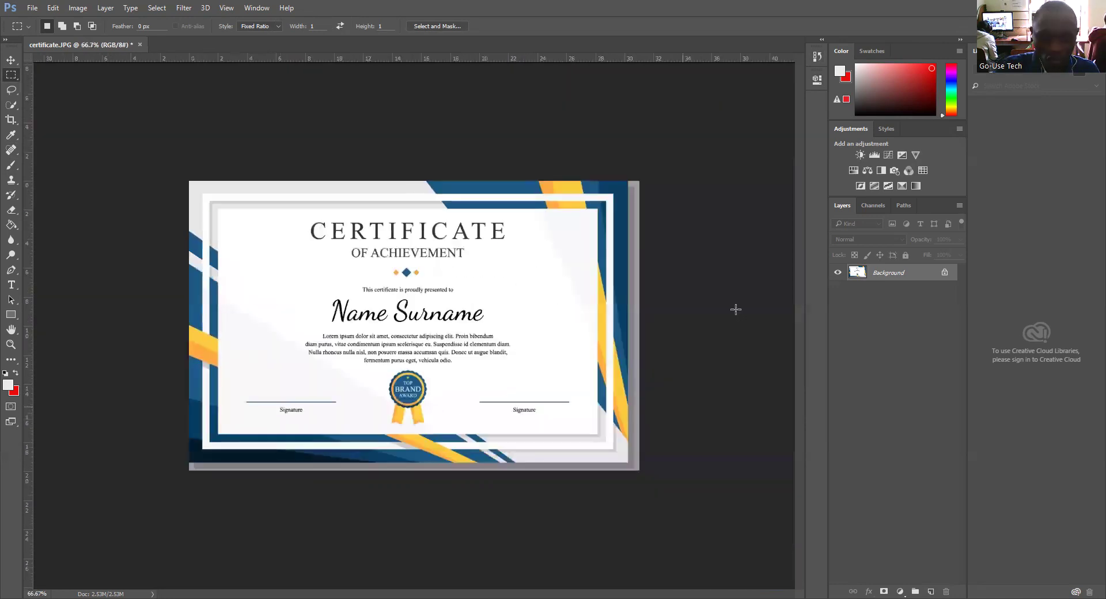
{"action": "key", "text": "ctrl+plus"}
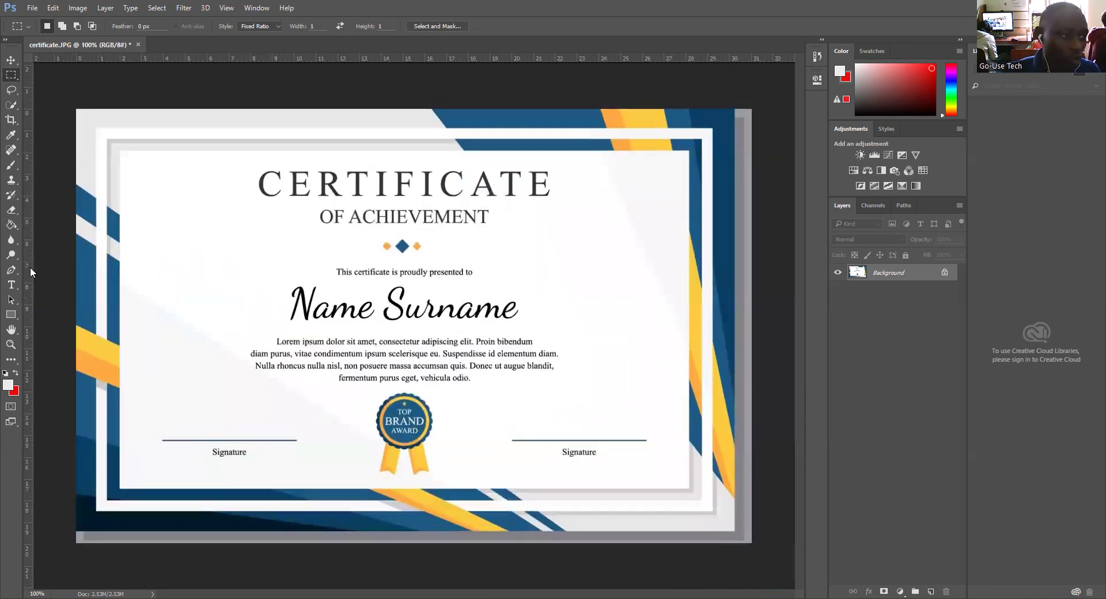
{"action": "left_click", "coordinate": [10, 150]}
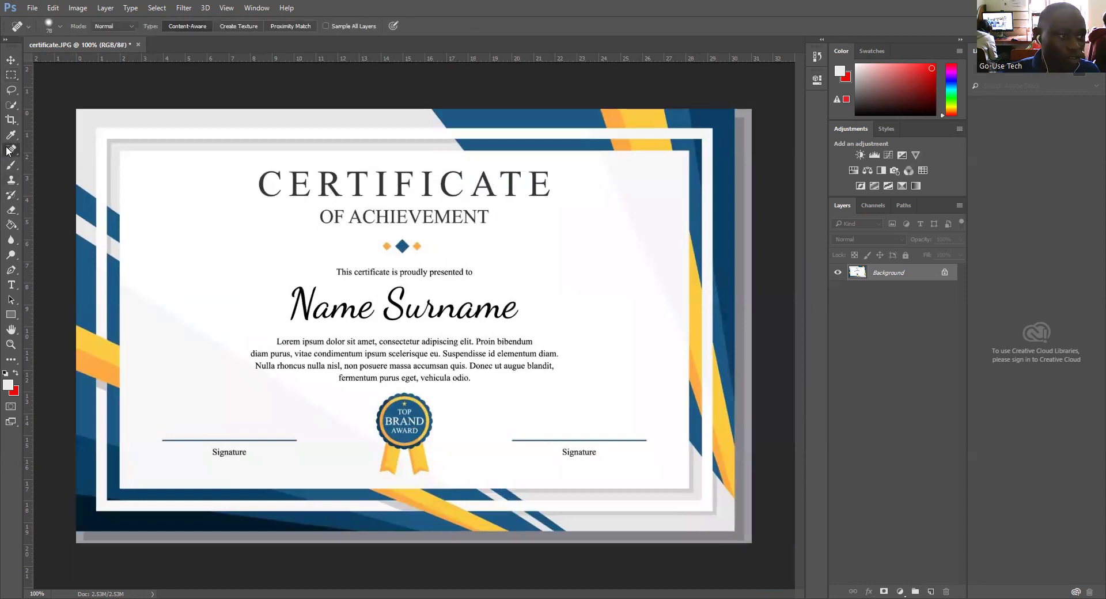
{"action": "left_click", "coordinate": [11, 76]}
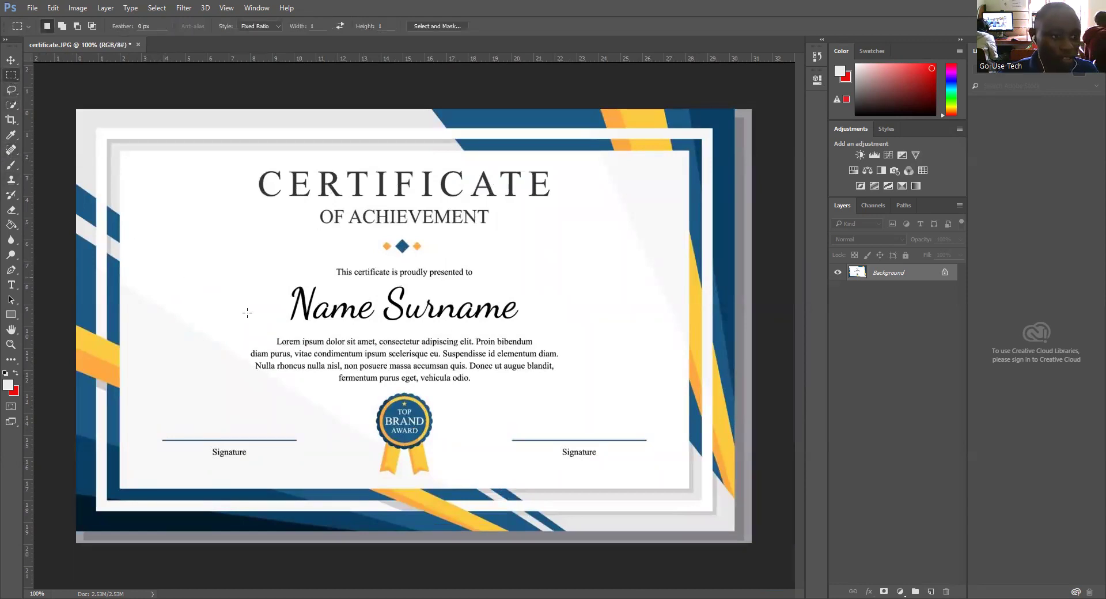
{"action": "key", "text": "ctrl+shift+d"}
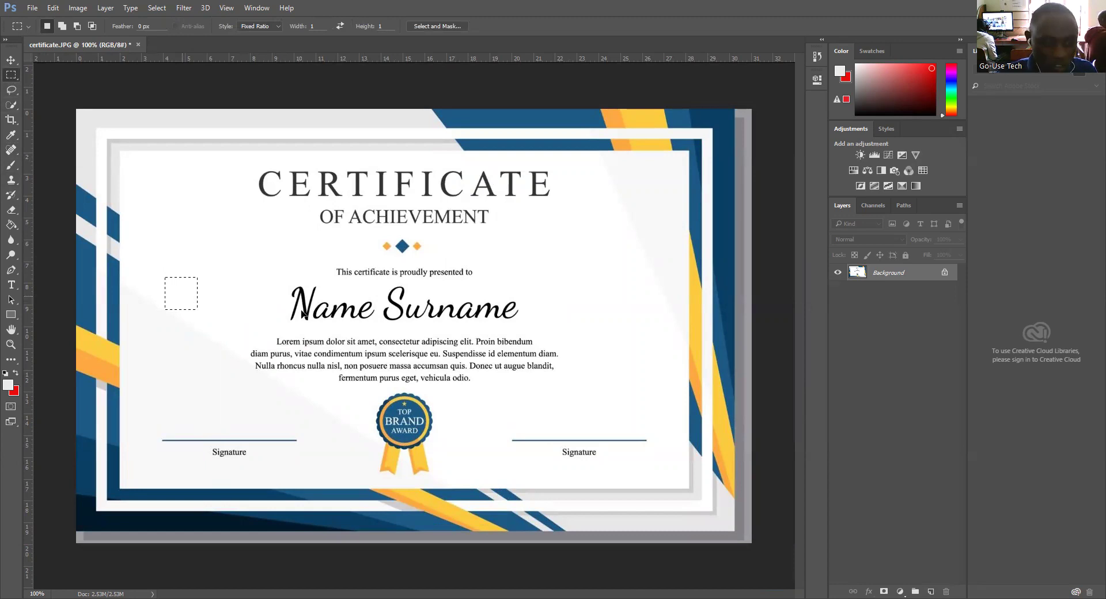
{"action": "left_click_drag", "start_coordinate": [184, 299], "coordinate": [301, 314]}
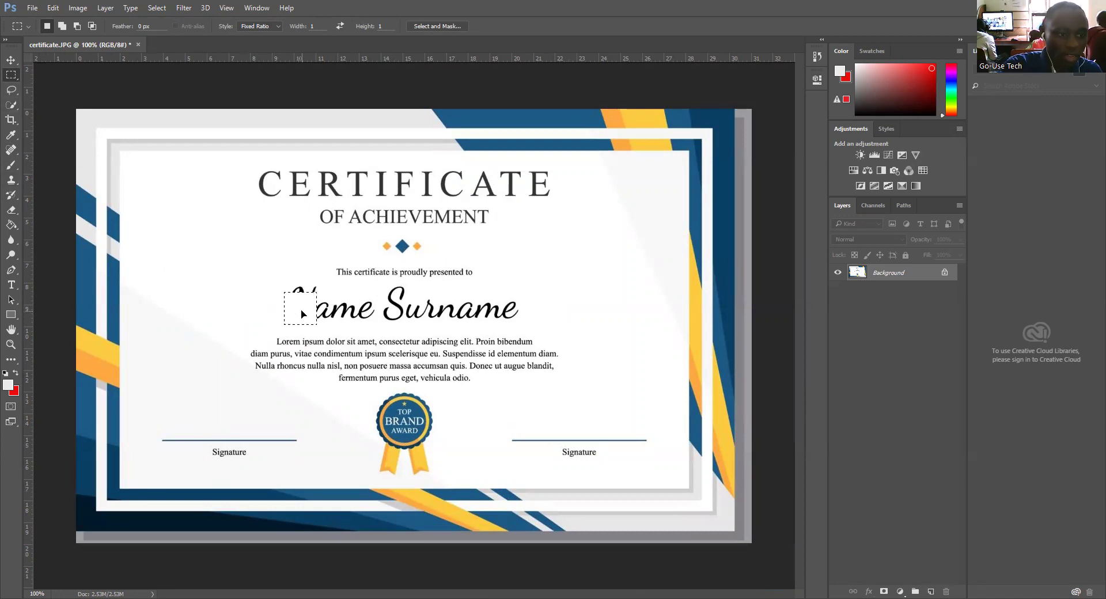
{"action": "key", "text": "ctrl+t"}
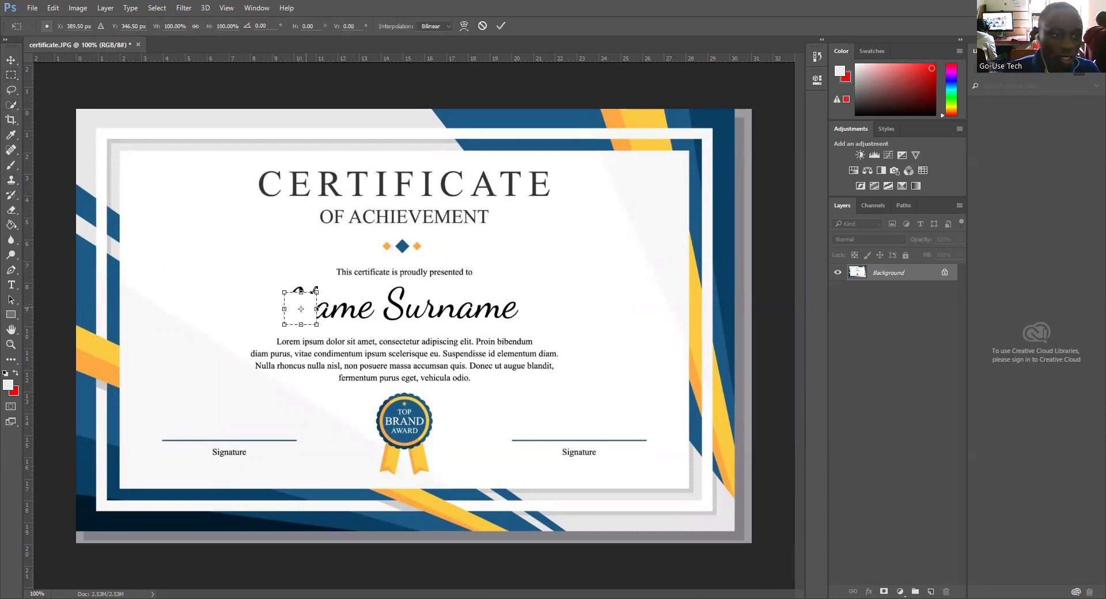
{"action": "left_click_drag", "start_coordinate": [315, 289], "coordinate": [546, 323]}
{"action": "left_click", "coordinate": [503, 27]}
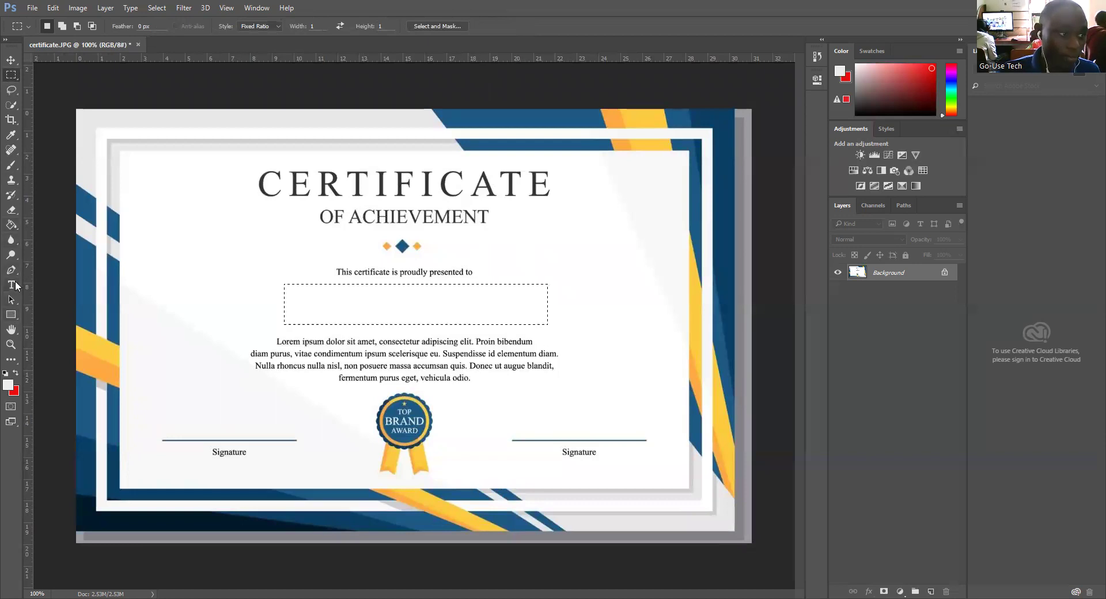
Step: Unlock the background layer and type the recipient's full name on the blank line
{"action": "left_click", "coordinate": [11, 285]}
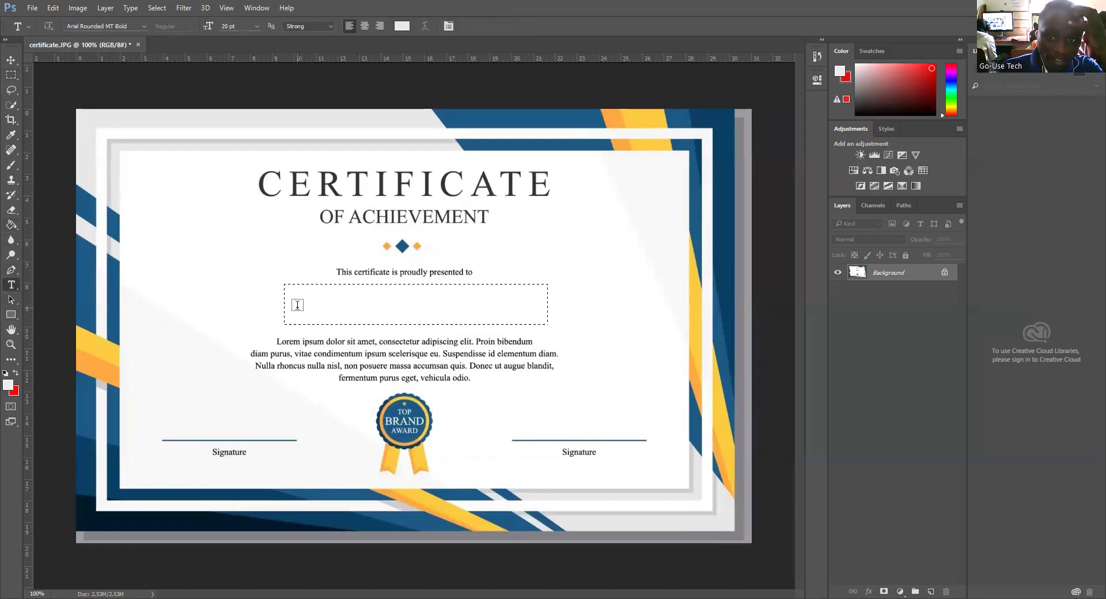
{"action": "double_click", "coordinate": [929, 276]}
{"action": "key", "text": "Return"}
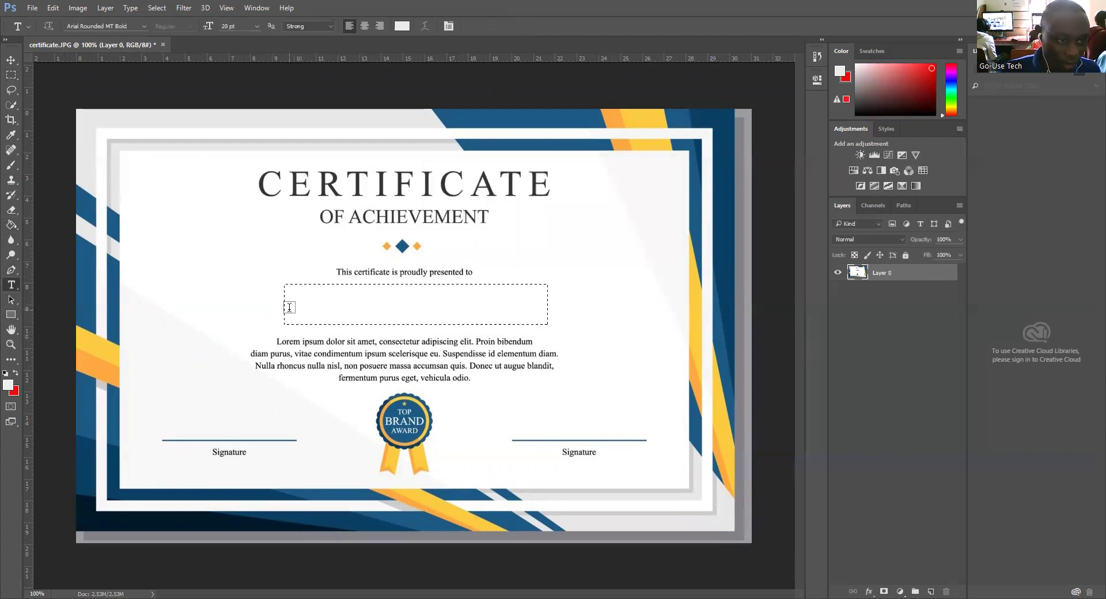
{"action": "left_click", "coordinate": [289, 307]}
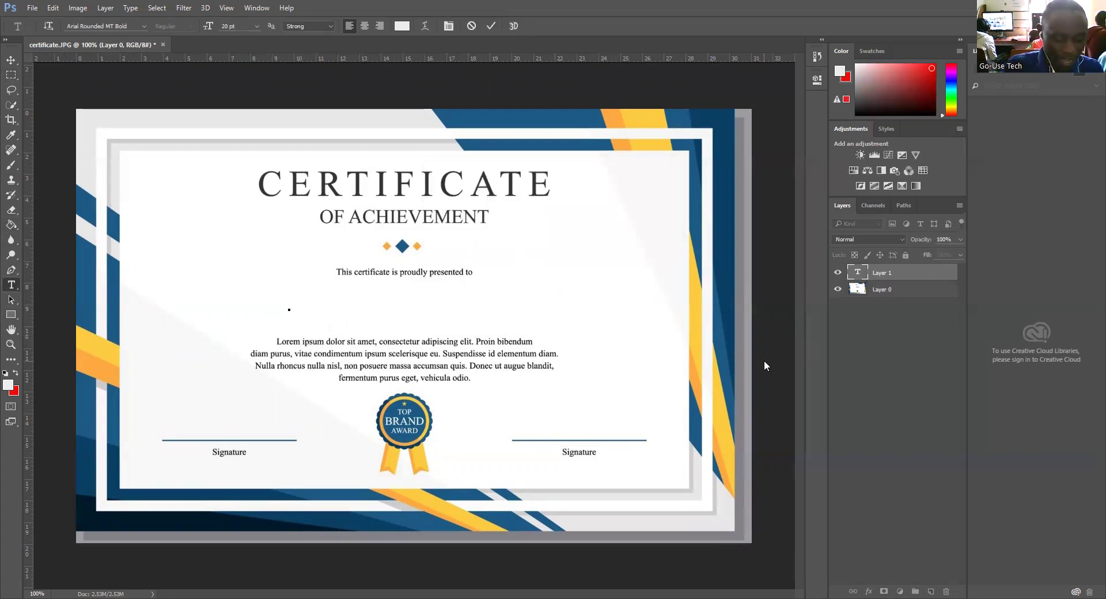
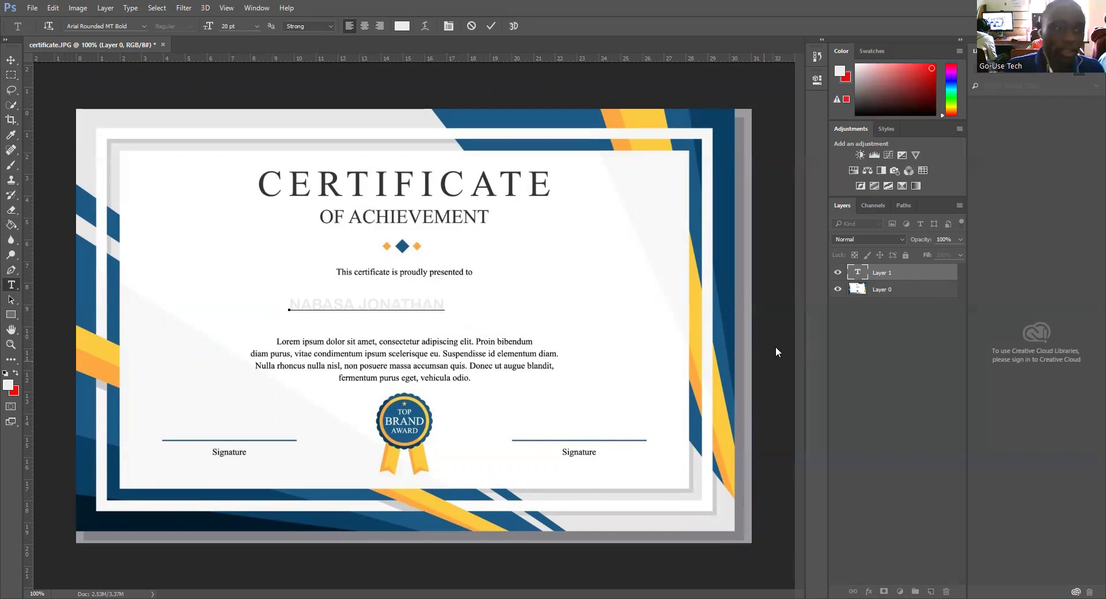
{"action": "left_click_drag", "start_coordinate": [444, 304], "coordinate": [104, 335]}
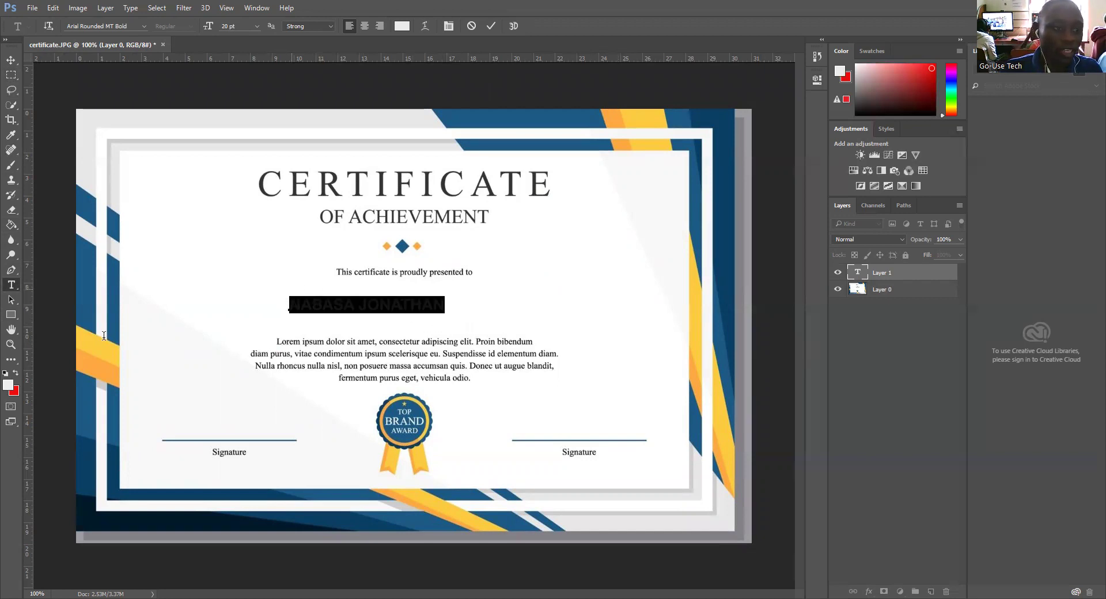
Step: Colour the recipient's name text bright purple #9100fe, commit it, then reselect all of its text
{"action": "left_click", "coordinate": [8, 384]}
{"action": "left_click_drag", "start_coordinate": [540, 184], "coordinate": [553, 160]}
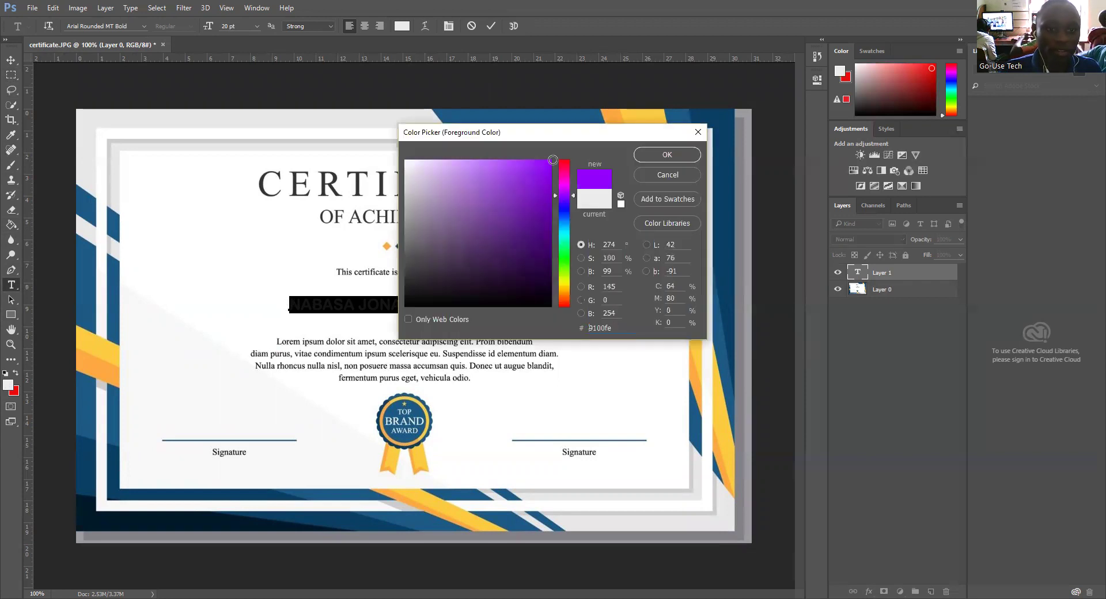
{"action": "left_click", "coordinate": [683, 156]}
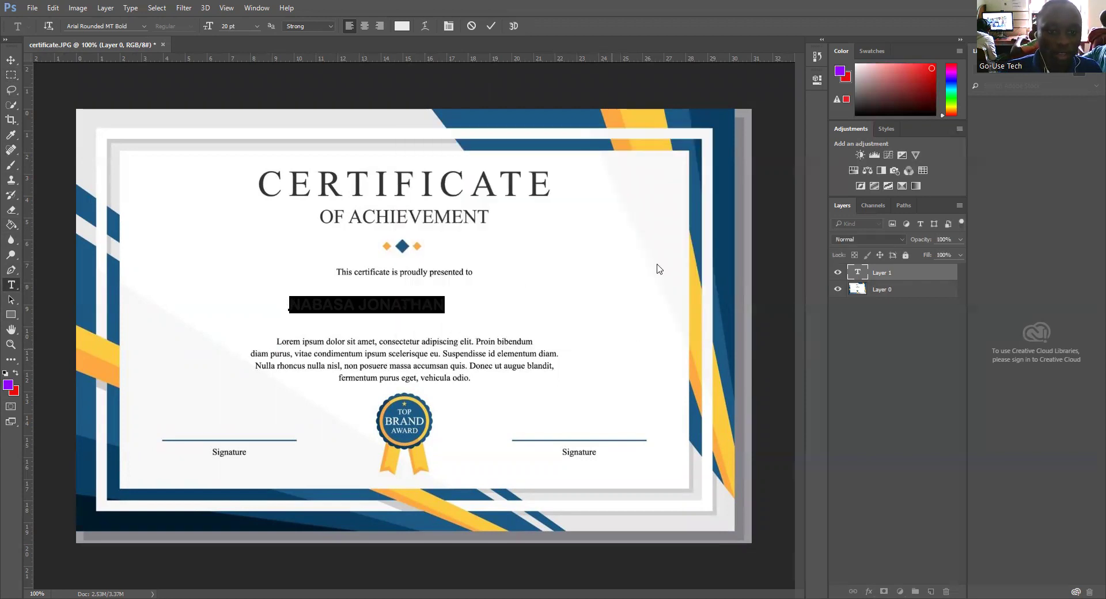
{"action": "left_click", "coordinate": [489, 26]}
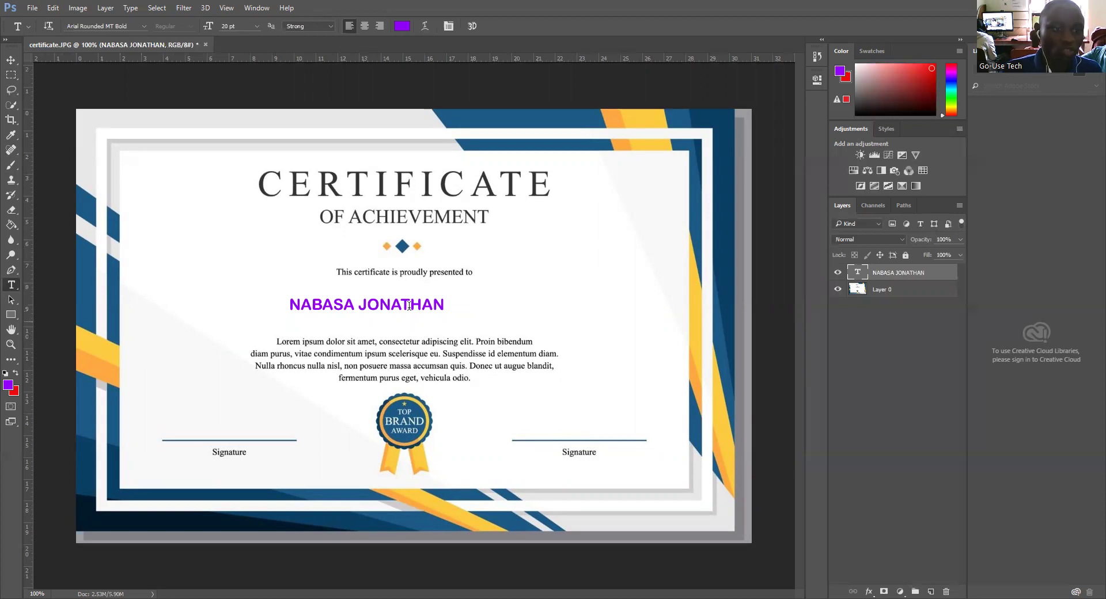
{"action": "left_click_drag", "start_coordinate": [443, 304], "coordinate": [348, 333]}
{"action": "key", "text": "ctrl+a"}
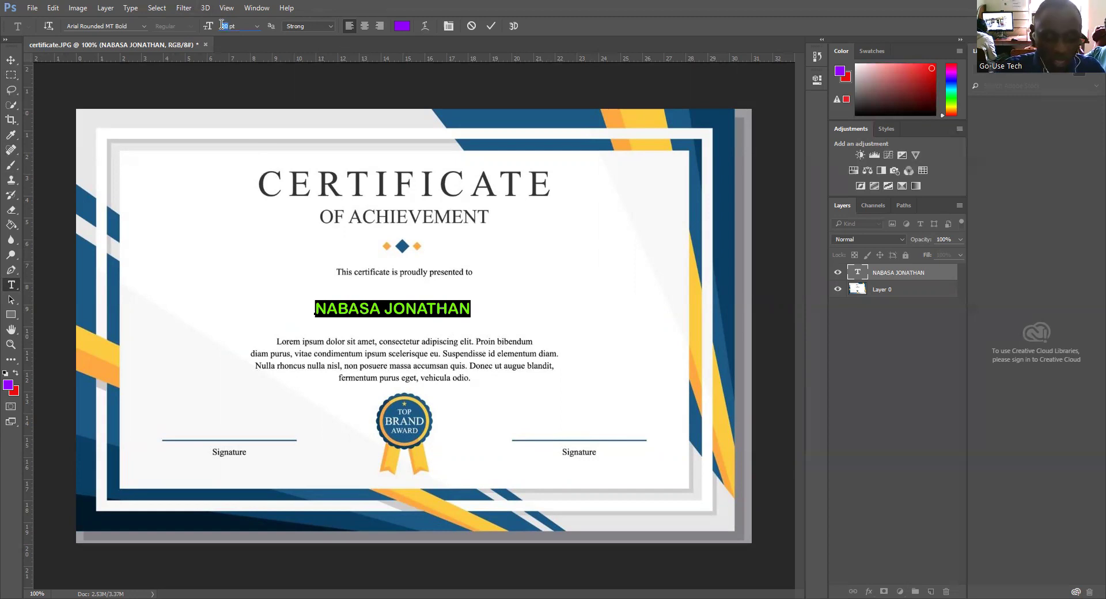
Step: Set the selected name's font size to 40 pt and commit the change
{"action": "type", "text": "45"}
{"action": "key", "text": "Return"}
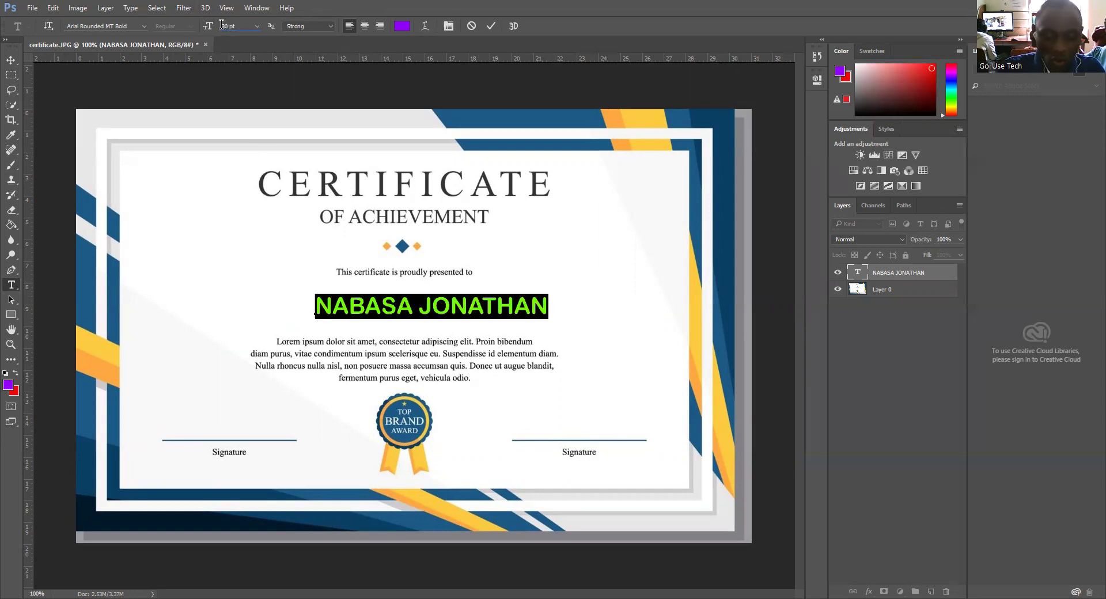
{"action": "type", "text": "5"}
{"action": "key", "text": "Return"}
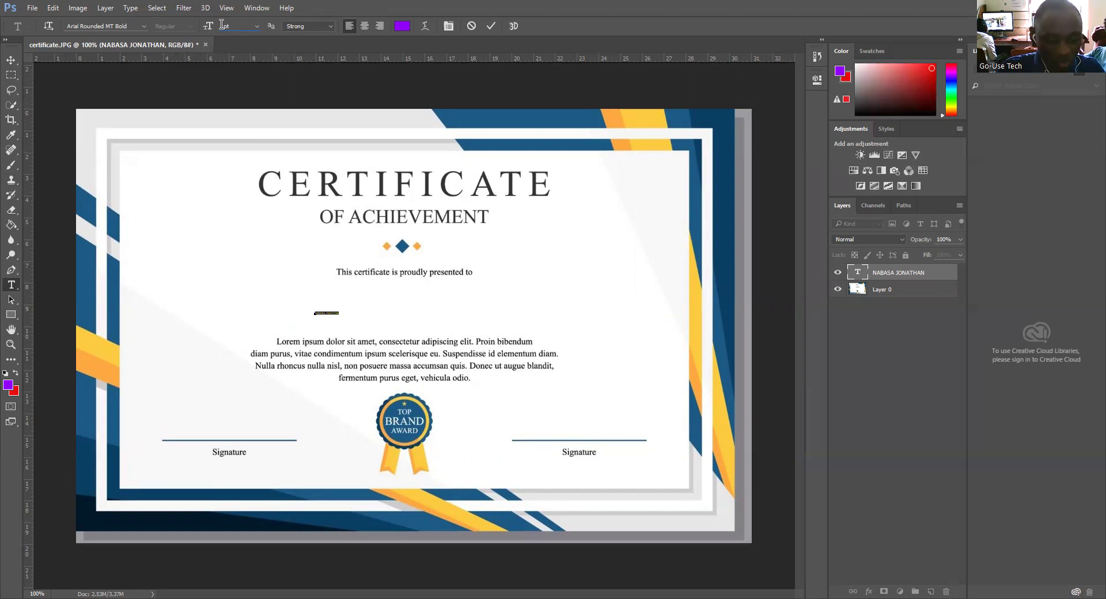
{"action": "type", "text": "20"}
{"action": "key", "text": "Return"}
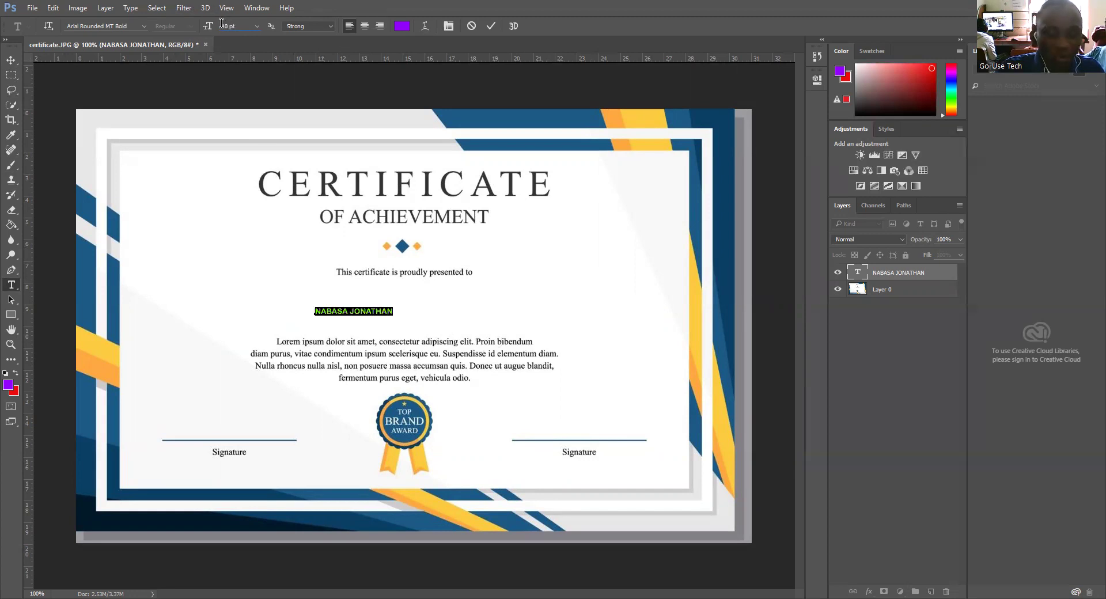
{"action": "type", "text": "5"}
{"action": "key", "text": "Return"}
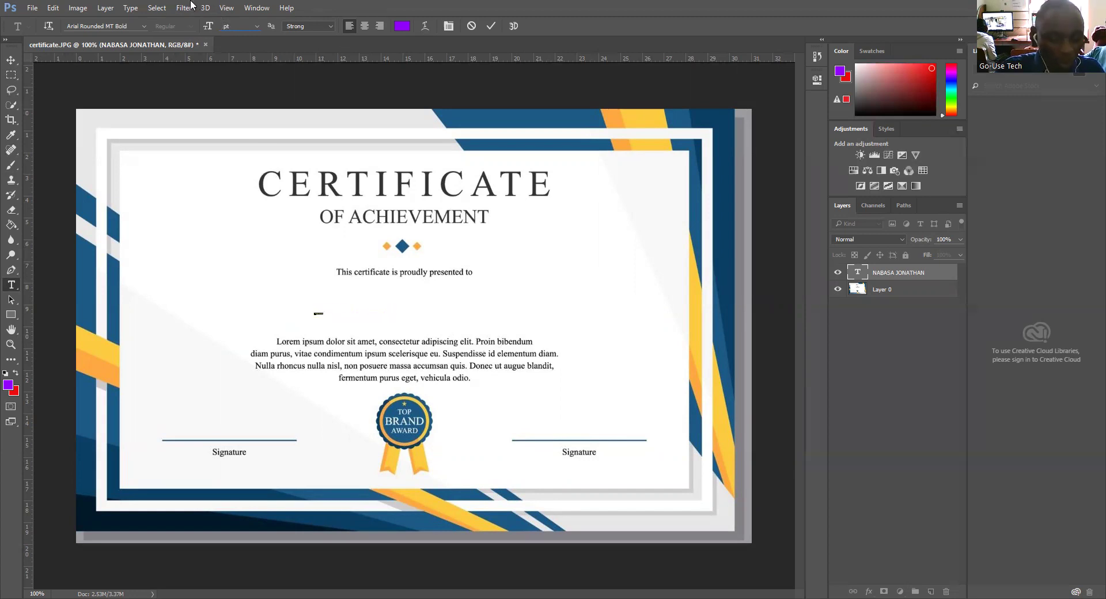
{"action": "type", "text": "40"}
{"action": "key", "text": "Return"}
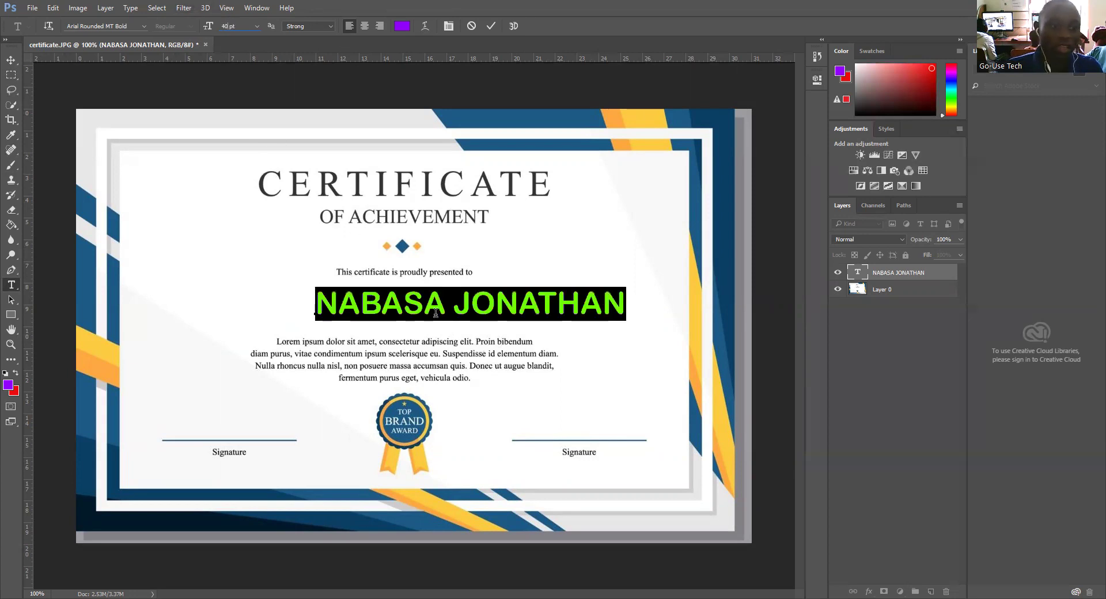
{"action": "left_click", "coordinate": [460, 389]}
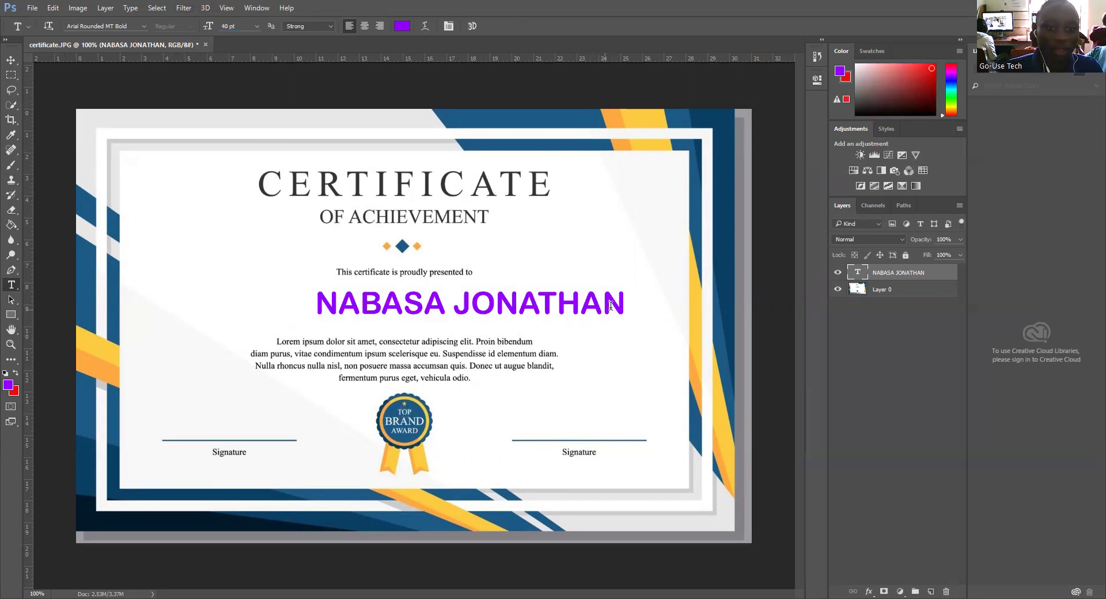
Step: Move the purple name left so it sits centred under the presentation line
{"action": "left_click_drag", "start_coordinate": [623, 304], "coordinate": [315, 304]}
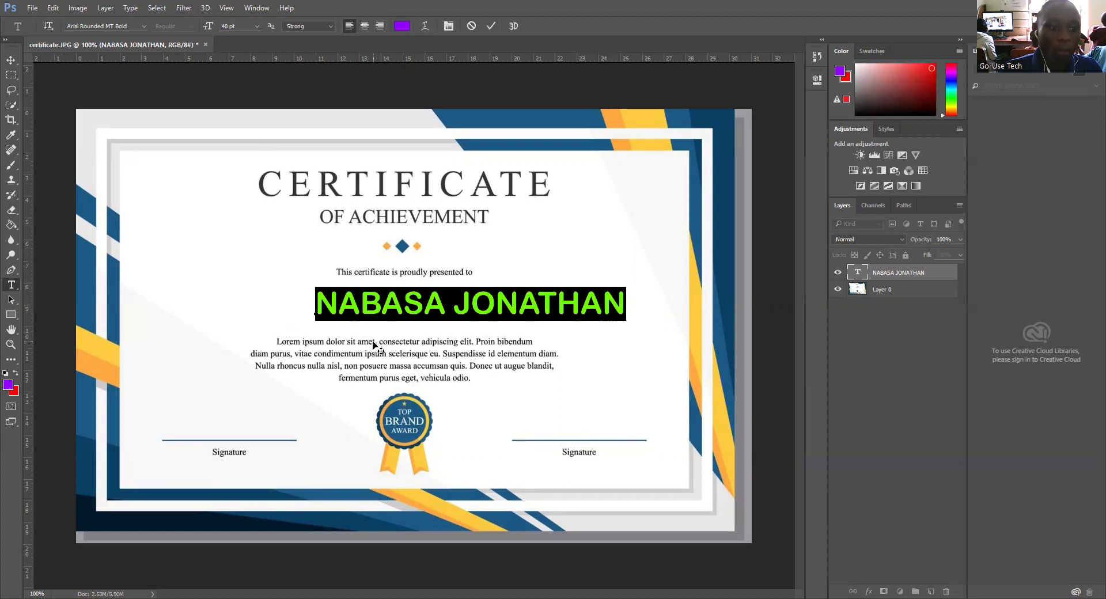
{"action": "left_click_drag", "start_coordinate": [373, 345], "coordinate": [297, 343]}
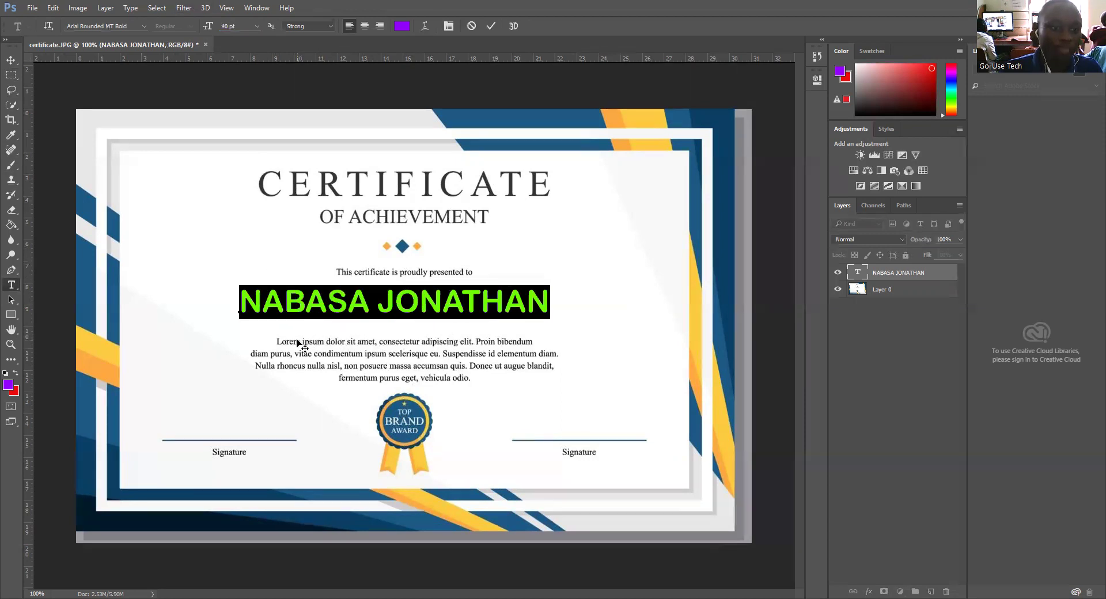
{"action": "left_click", "coordinate": [497, 25]}
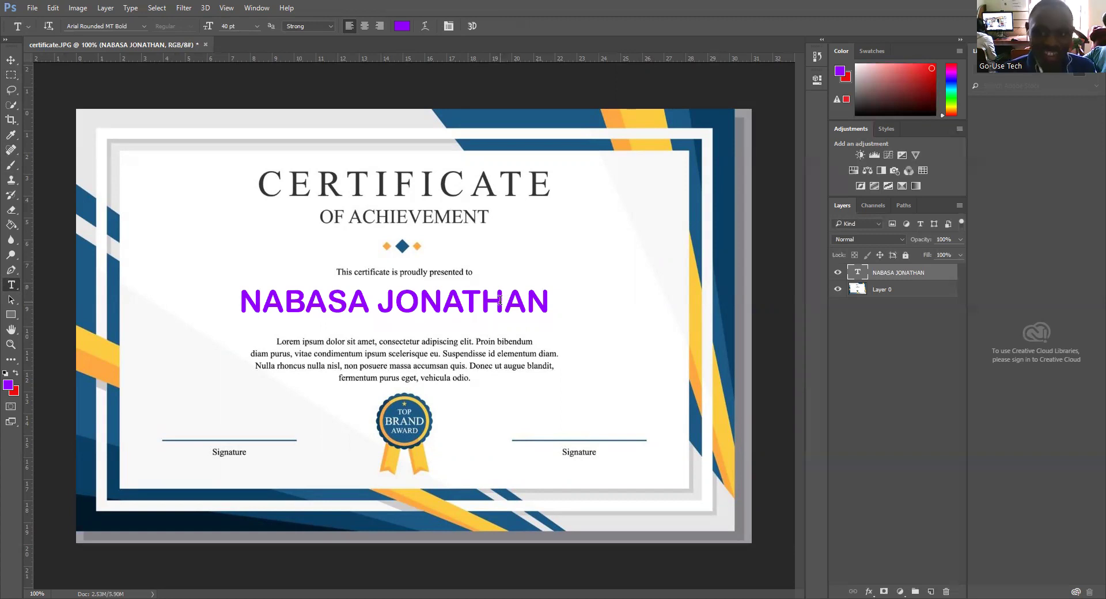
Step: Draw a small square selection left of the title and duplicate the name layer with Ctrl+J
{"action": "left_click", "coordinate": [6, 77]}
{"action": "right_click", "coordinate": [5, 77]}
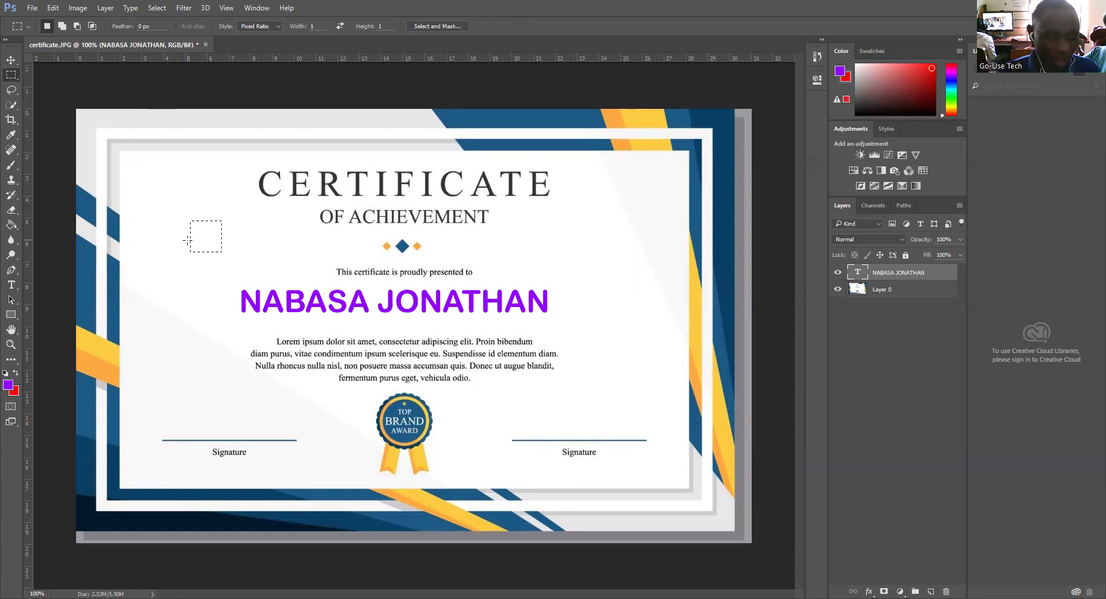
{"action": "left_click_drag", "start_coordinate": [191, 220], "coordinate": [195, 245]}
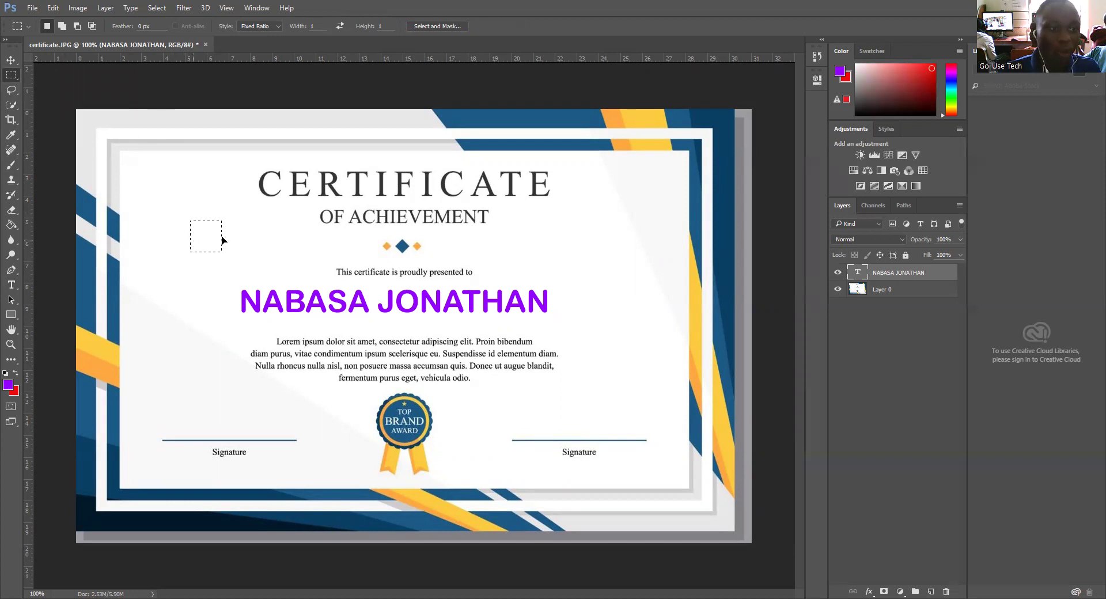
{"action": "left_click_drag", "start_coordinate": [193, 244], "coordinate": [188, 238]}
{"action": "key", "text": "ctrl+j"}
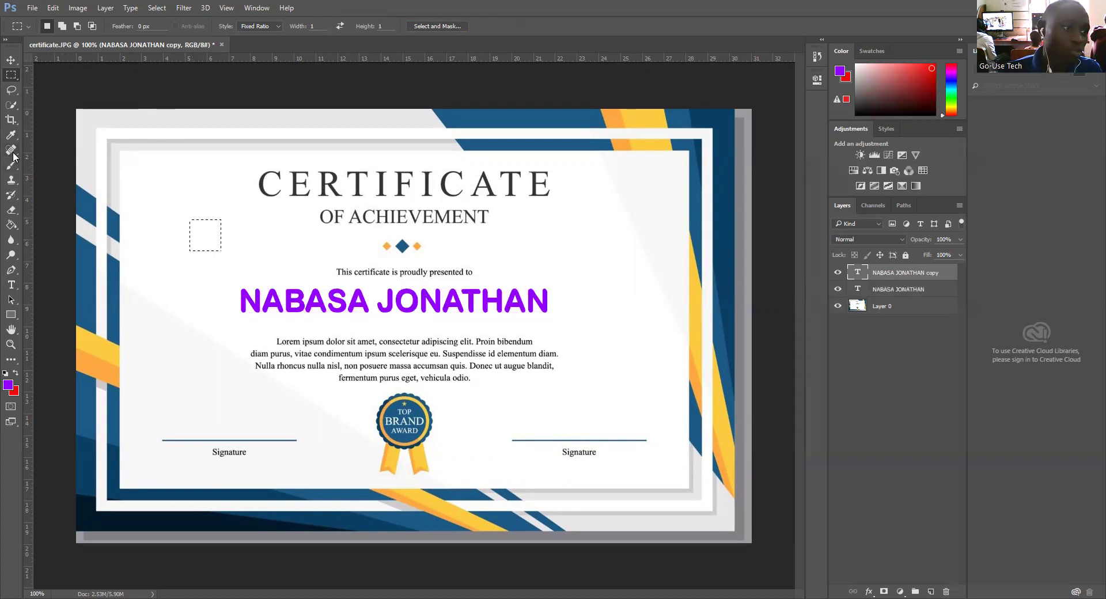
{"action": "left_click", "coordinate": [13, 153]}
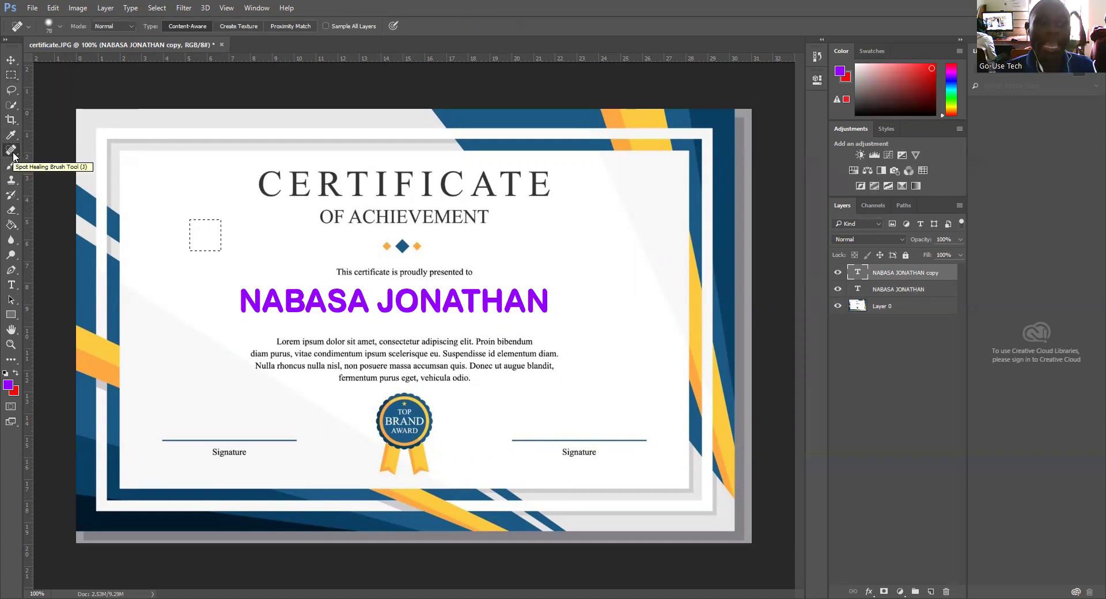